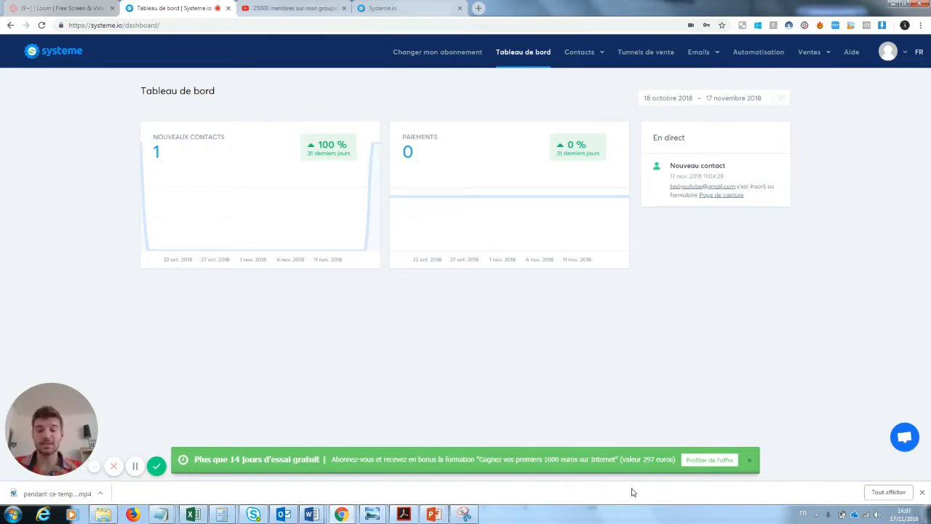
- Dismiss the free-trial offer banner and open the Ventes menu
{"action": "left_click", "coordinate": [749, 460]}
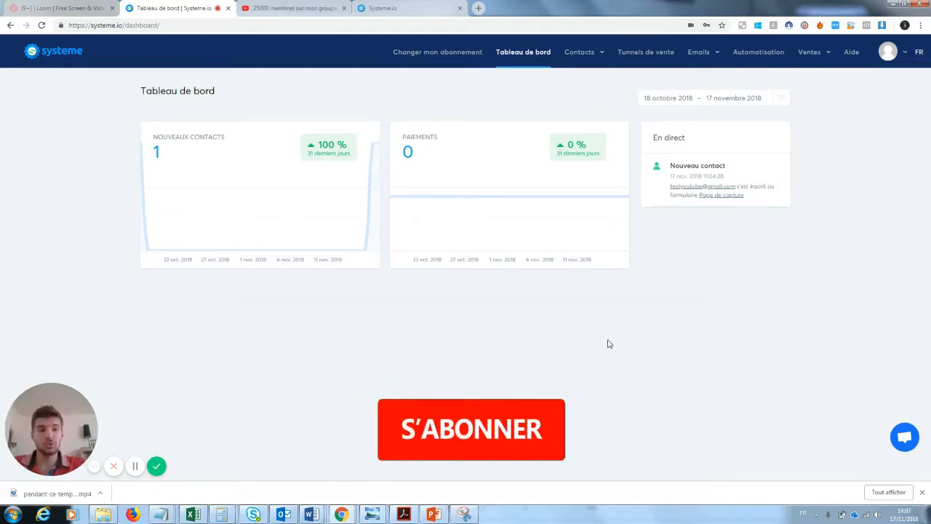
{"action": "left_click", "coordinate": [809, 54]}
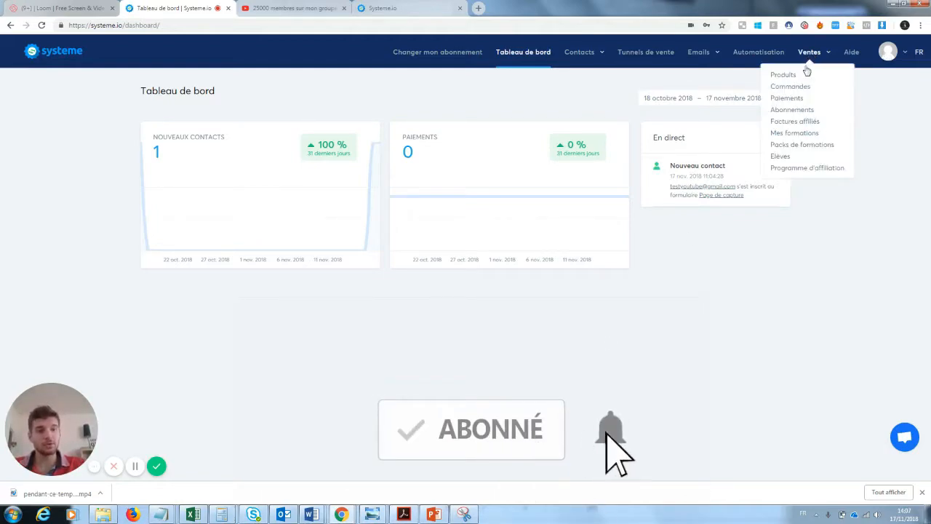
- Create the course 'Test youtube 2' with description 'test youtube' and access path Testyoutube2
{"action": "left_click", "coordinate": [791, 135]}
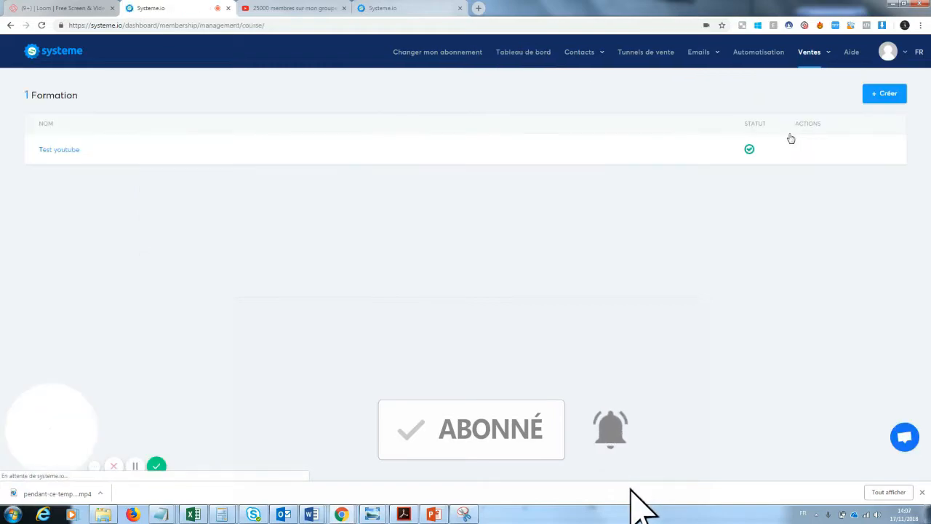
{"action": "left_click", "coordinate": [885, 96]}
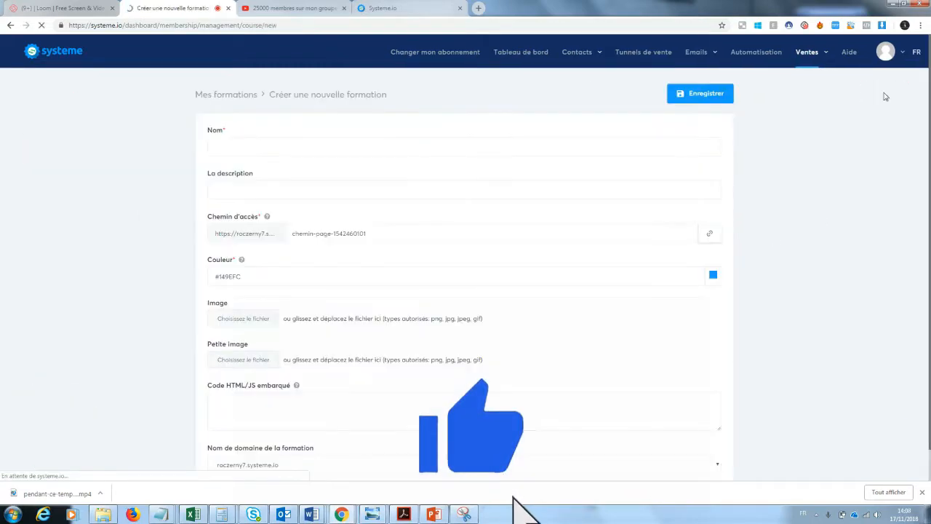
{"action": "left_click", "coordinate": [274, 150]}
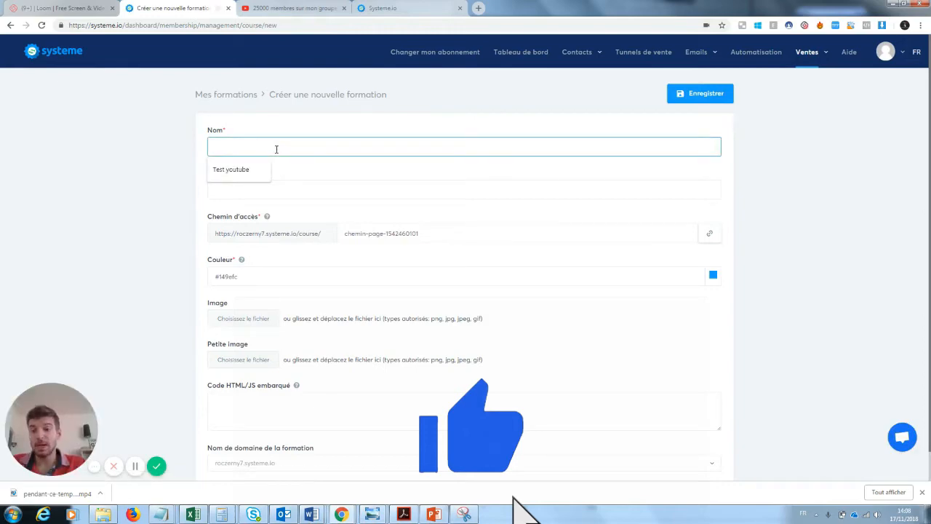
{"action": "left_click", "coordinate": [251, 169]}
{"action": "type", "text": "2"}
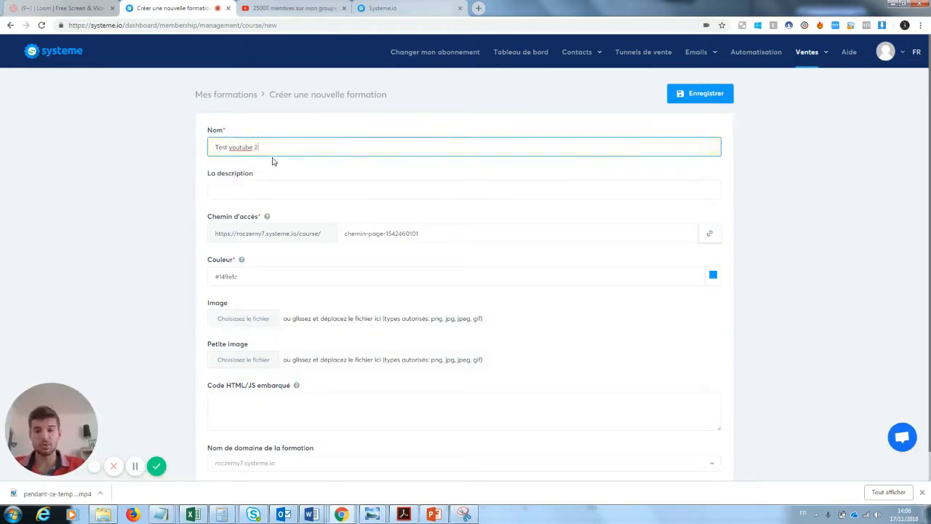
{"action": "left_click", "coordinate": [259, 190]}
{"action": "left_click", "coordinate": [252, 209]}
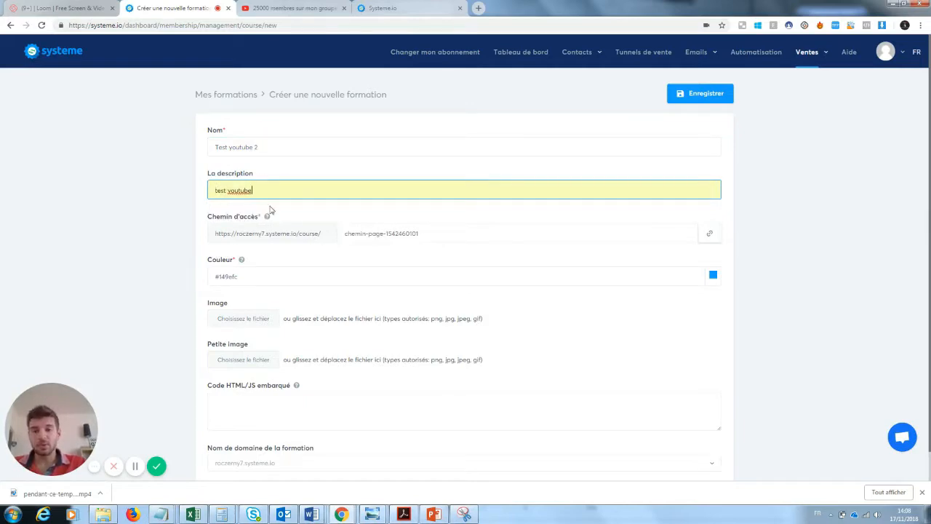
{"action": "left_click_drag", "start_coordinate": [451, 238], "coordinate": [342, 242]}
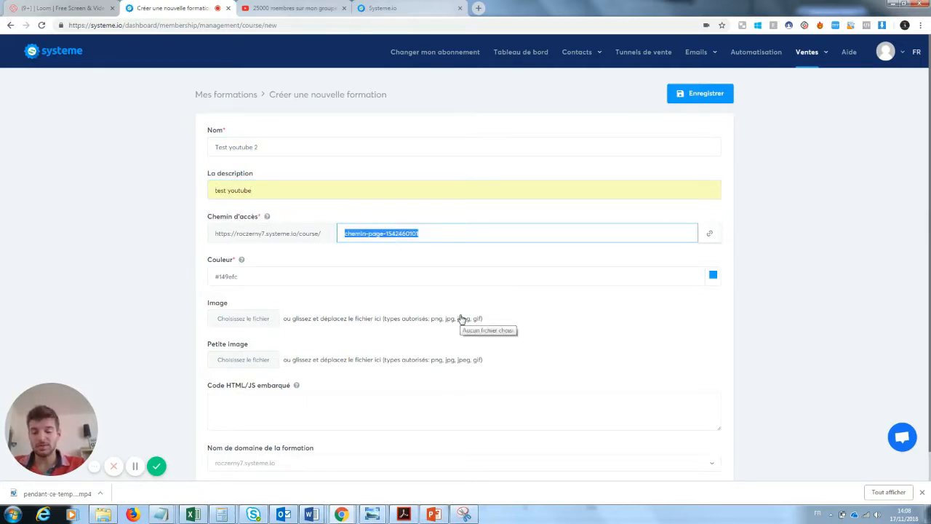
{"action": "type", "text": "Testyoutube"}
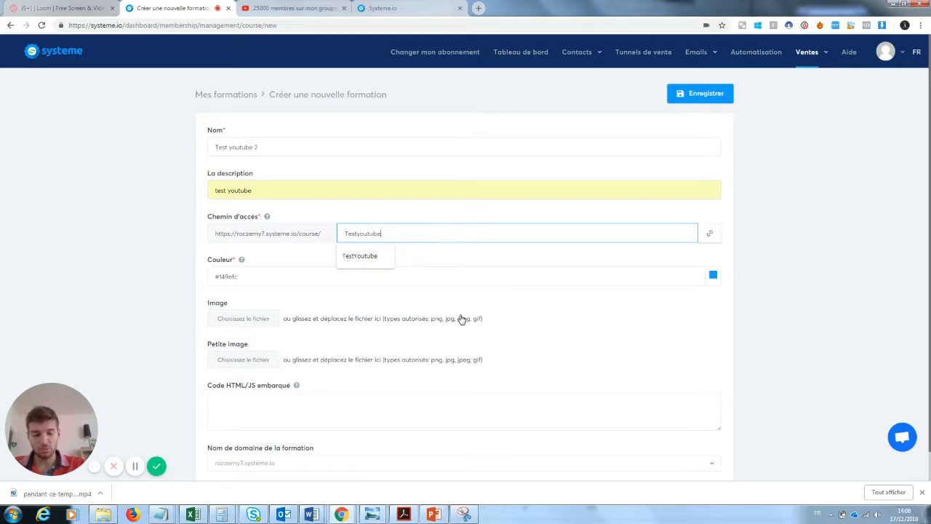
{"action": "type", "text": "2"}
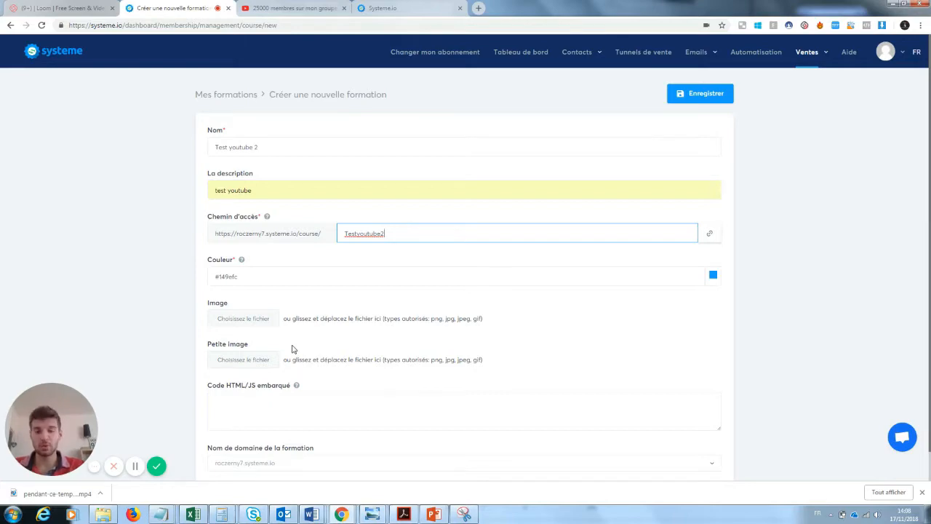
{"action": "left_click", "coordinate": [718, 99]}
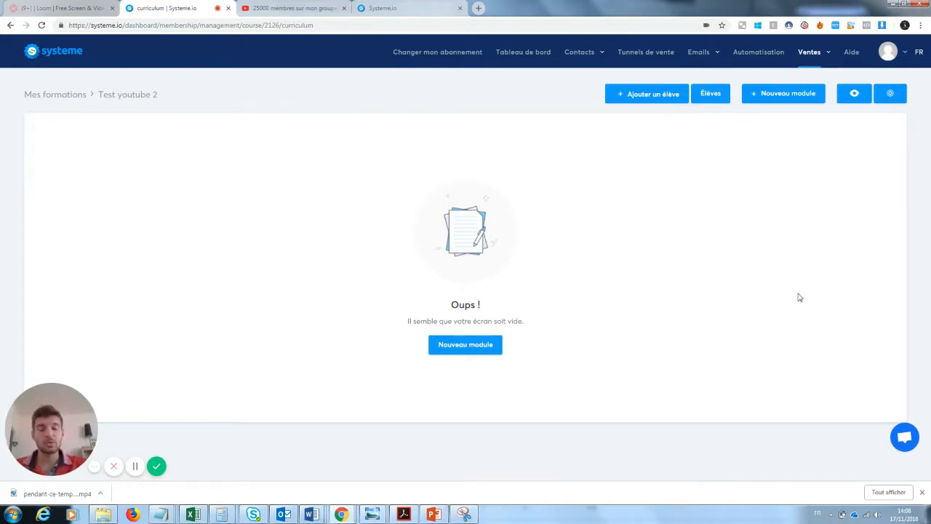
- Add a new module named Module 1
{"action": "left_click", "coordinate": [471, 350]}
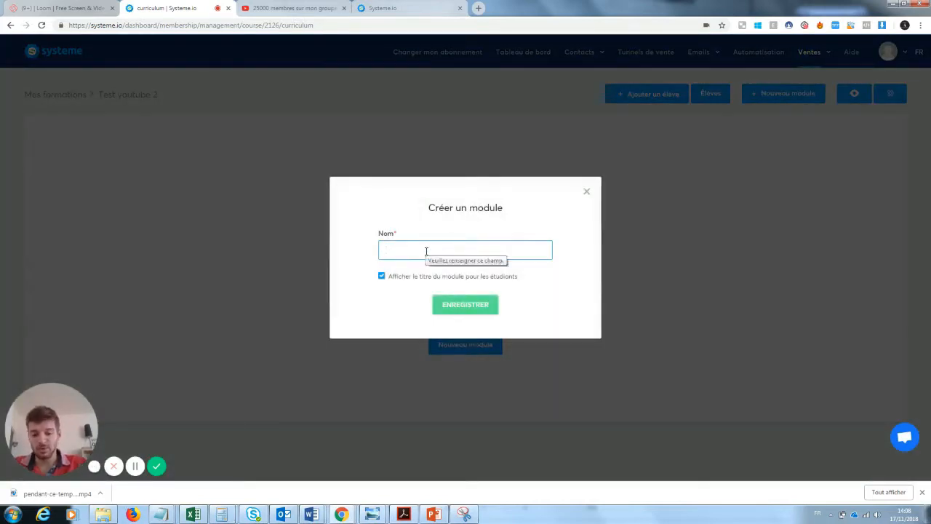
{"action": "type", "text": "Module 1"}
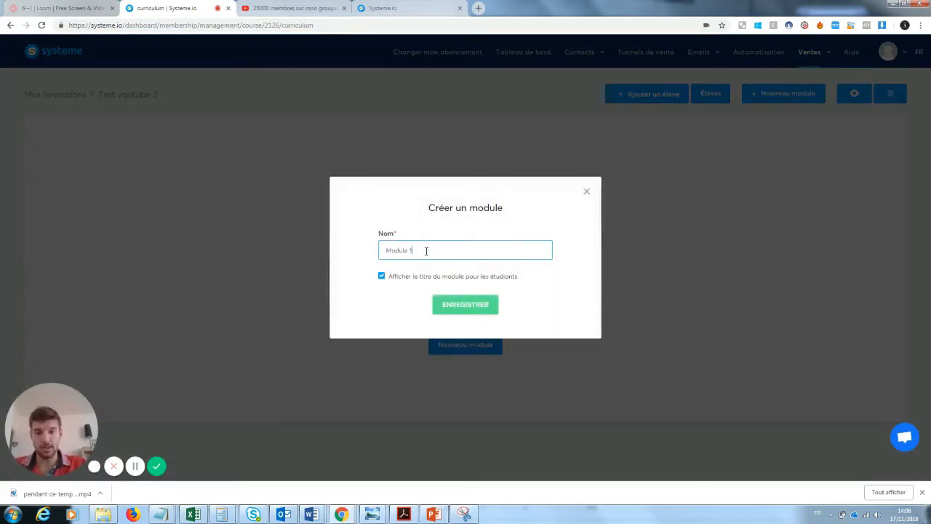
{"action": "left_click", "coordinate": [464, 303]}
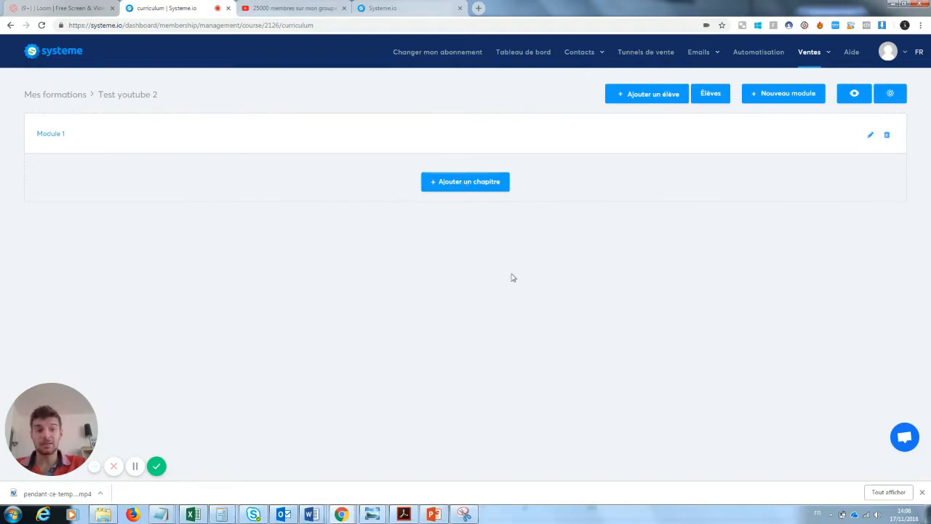
- Add the chapter Chapitre 1 to Module 1 and return to the curriculum
{"action": "left_click", "coordinate": [486, 189]}
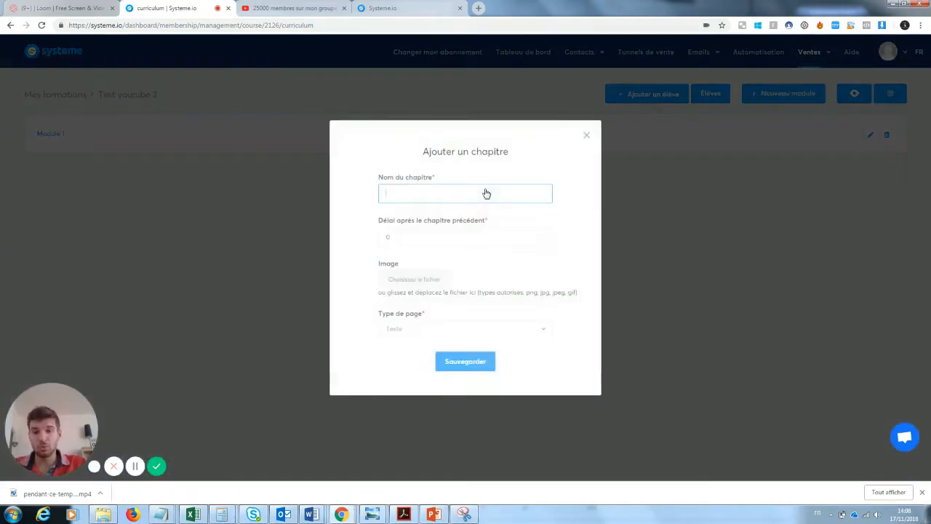
{"action": "type", "text": "V"}
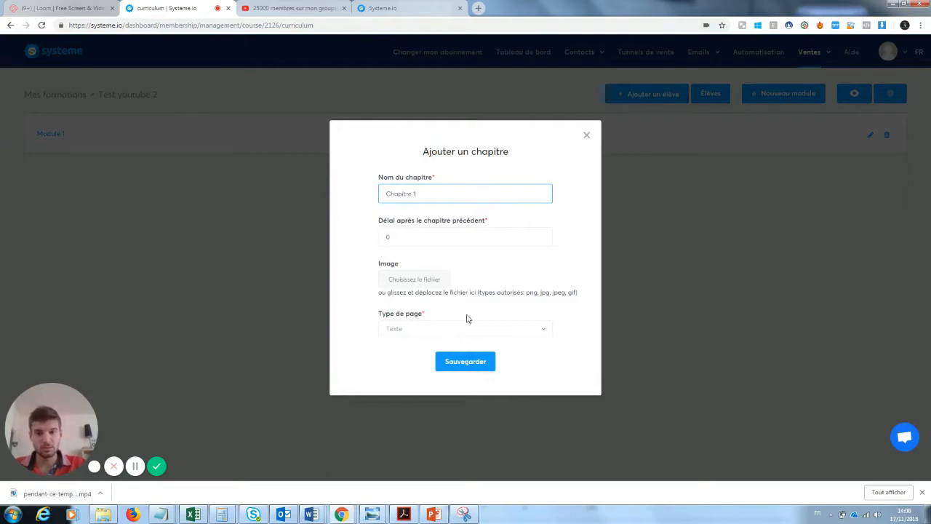
{"action": "left_click", "coordinate": [494, 368]}
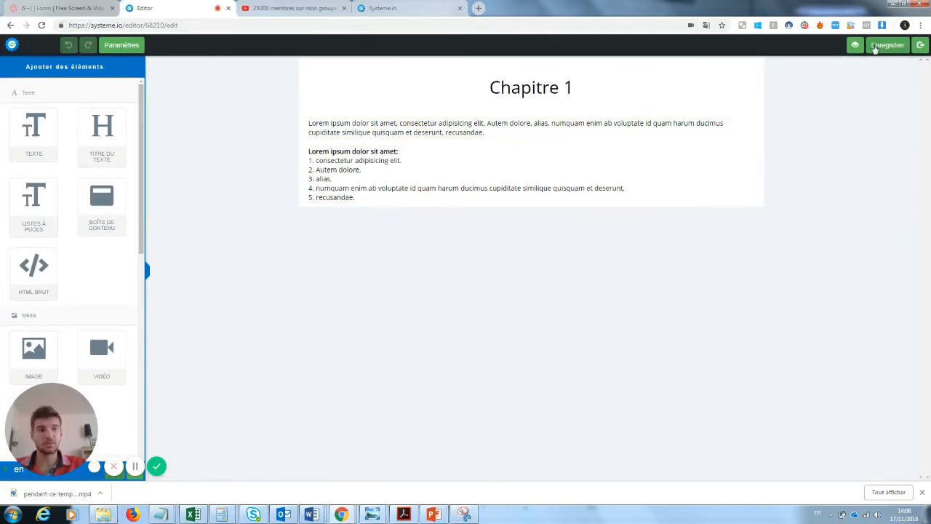
{"action": "left_click", "coordinate": [920, 45]}
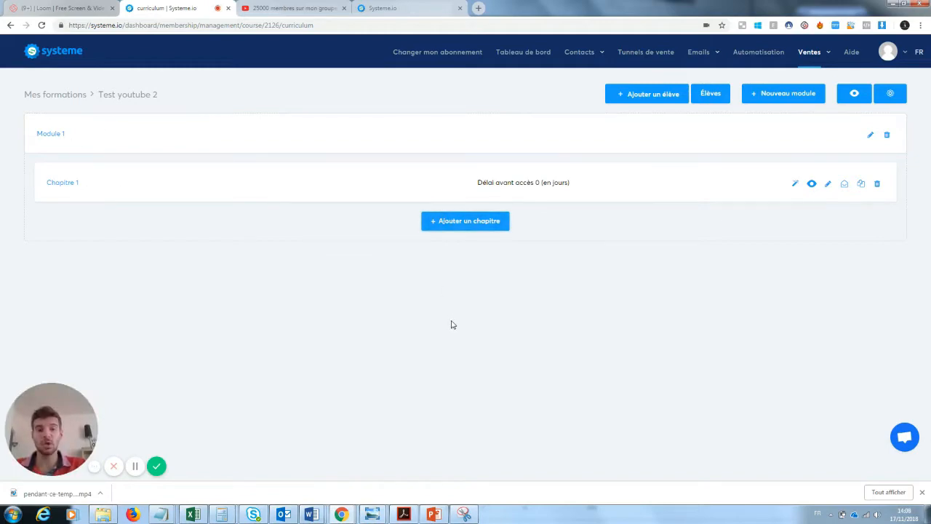
- Add Module 2 to the course, then preview the course as a student
{"action": "left_click", "coordinate": [779, 96]}
{"action": "type", "text": "Mod"}
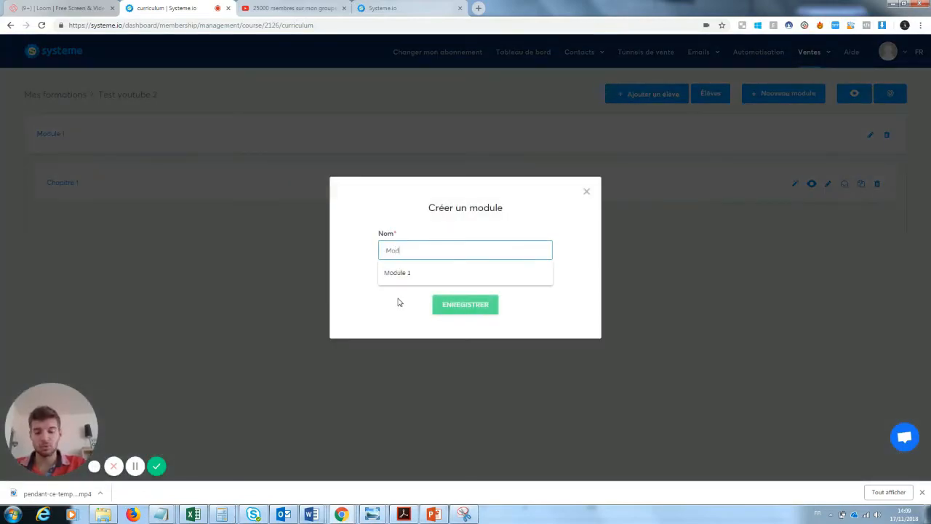
{"action": "type", "text": "ule 2"}
{"action": "left_click", "coordinate": [461, 306]}
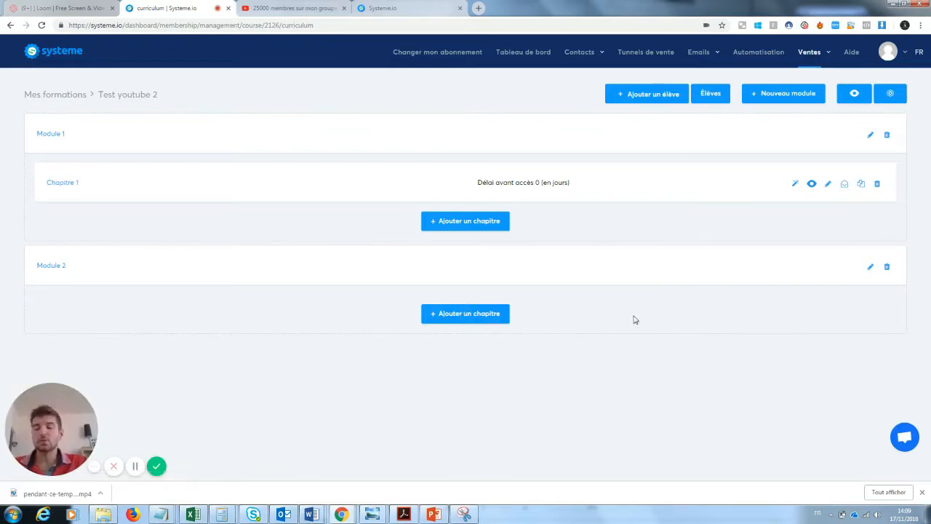
{"action": "left_click", "coordinate": [855, 95]}
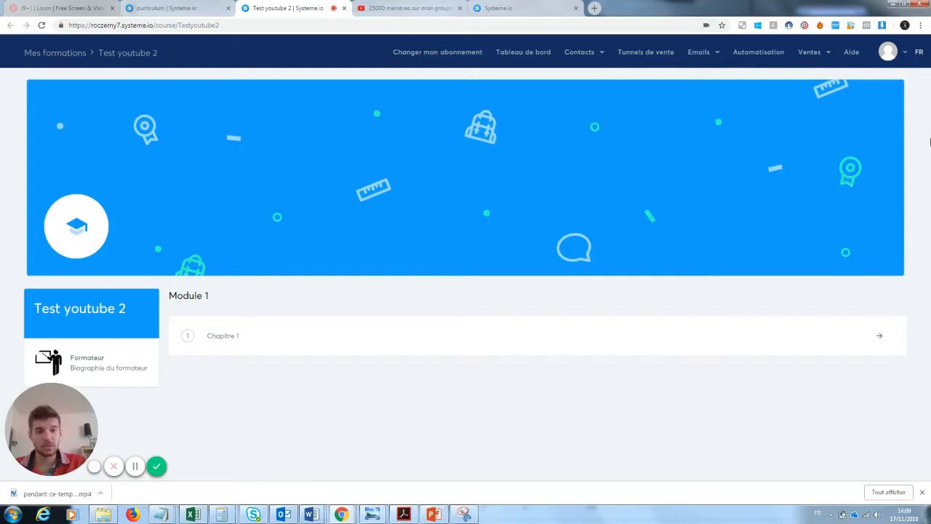
- View Chapitre 1 in the preview, then reopen the Test youtube 2 curriculum from Mes formations
{"action": "left_click", "coordinate": [187, 337]}
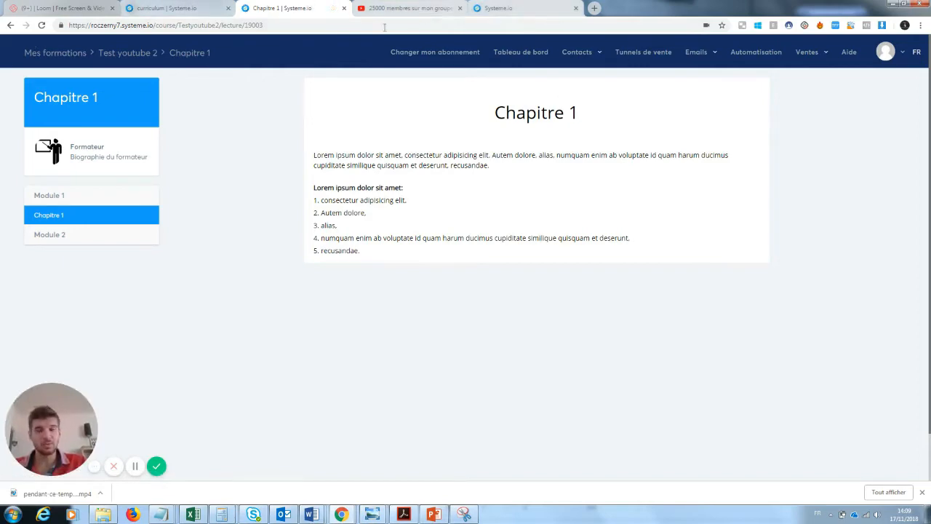
{"action": "mouse_move", "coordinate": [785, 58]}
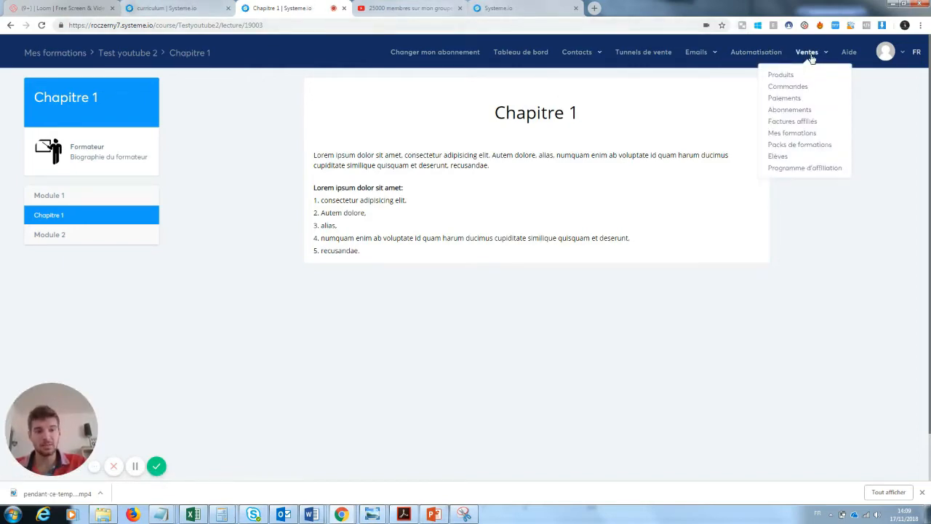
{"action": "left_click", "coordinate": [809, 133]}
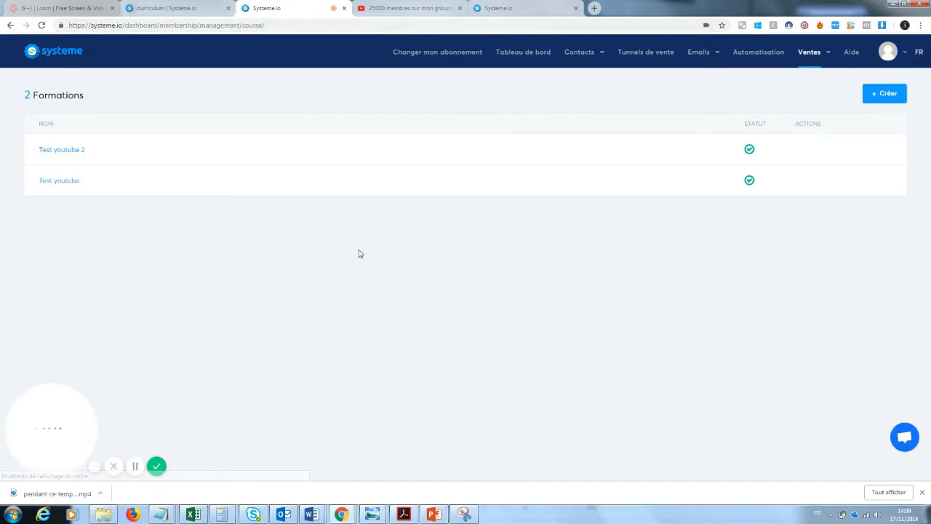
{"action": "left_click", "coordinate": [76, 153]}
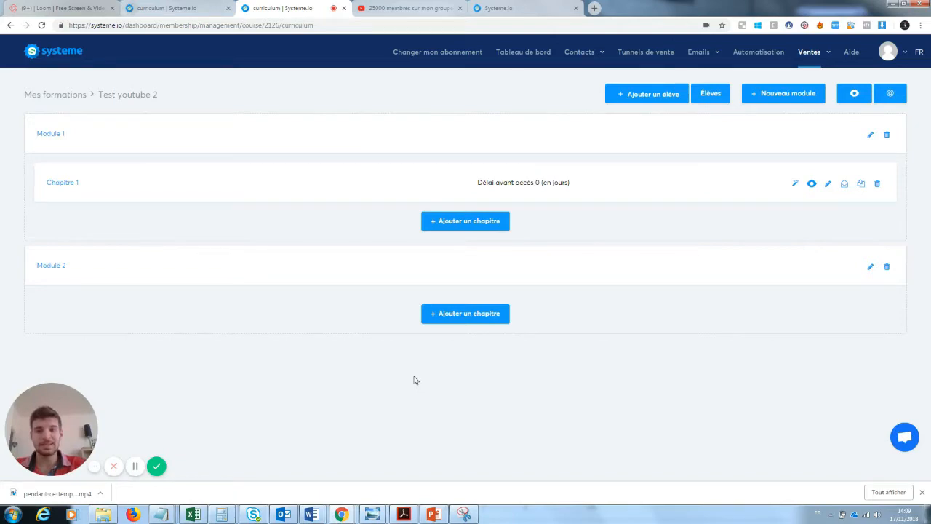
- Place a VIDÉO block below Chapitre 1's text and bring up its video settings
{"action": "left_click", "coordinate": [72, 186]}
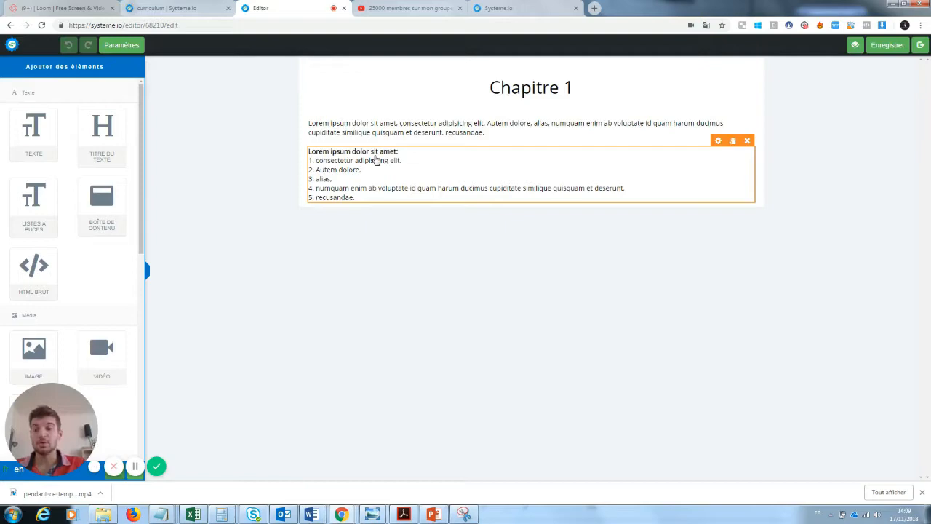
{"action": "left_click_drag", "start_coordinate": [47, 426], "coordinate": [211, 427]}
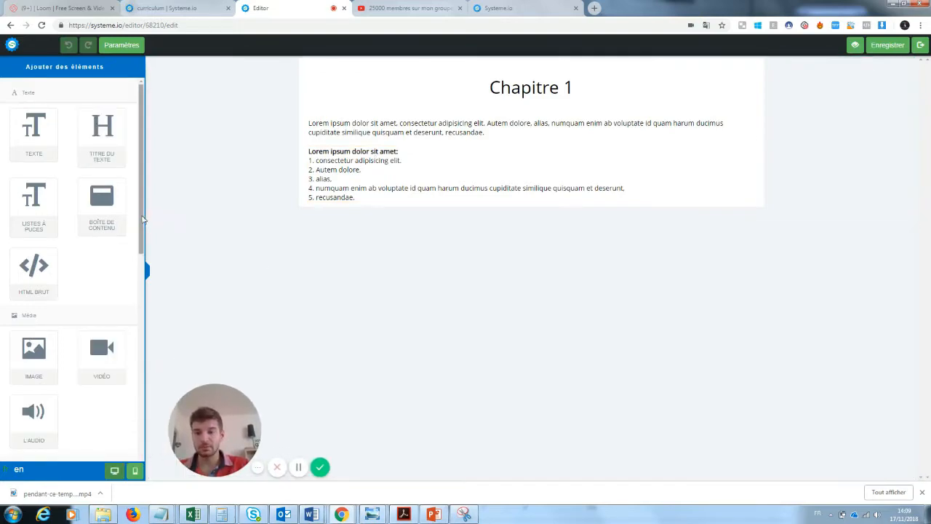
{"action": "left_click_drag", "start_coordinate": [141, 221], "coordinate": [142, 244]}
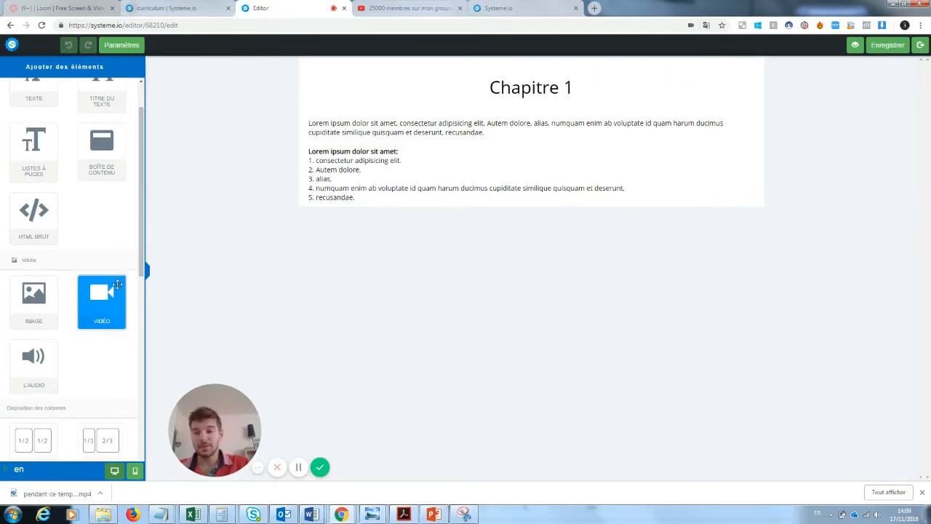
{"action": "left_click_drag", "start_coordinate": [117, 284], "coordinate": [467, 252]}
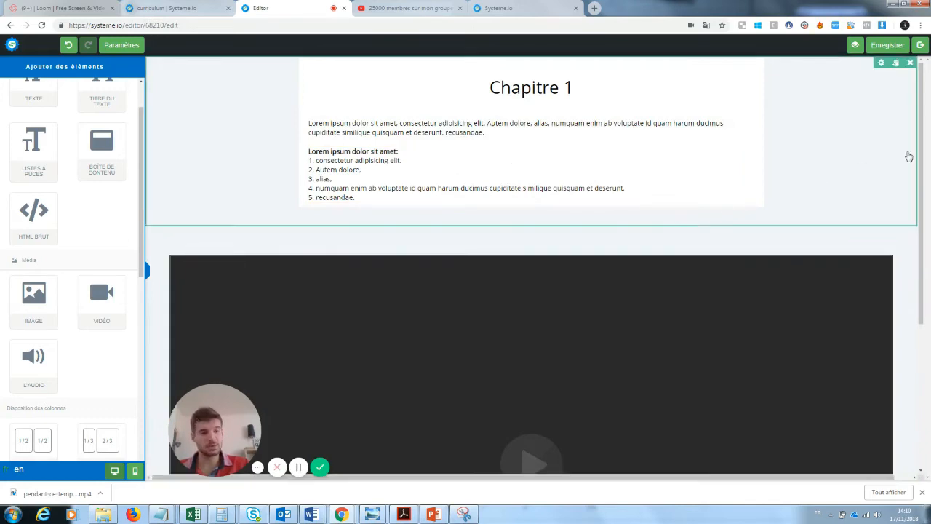
{"action": "scroll", "coordinate": [219, 404], "scroll_direction": "down", "scroll_amount": 2}
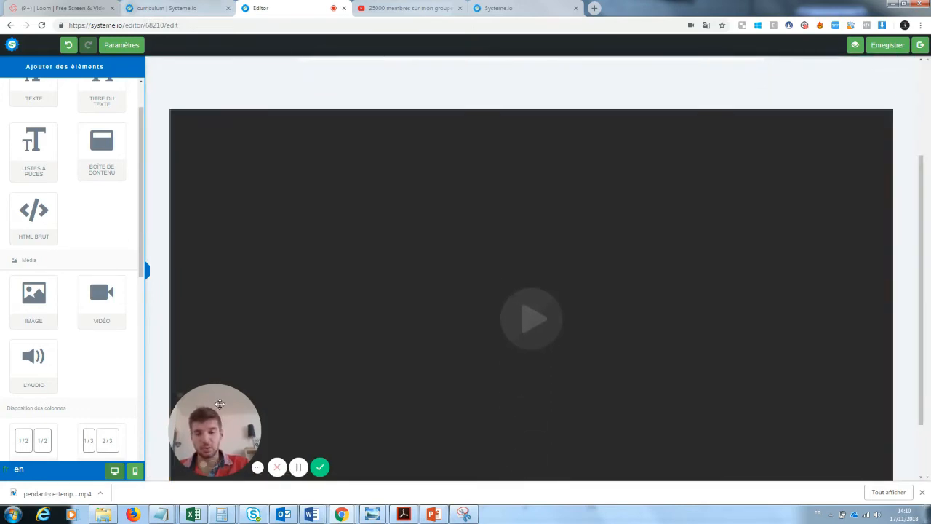
{"action": "left_click_drag", "start_coordinate": [220, 404], "coordinate": [62, 393]}
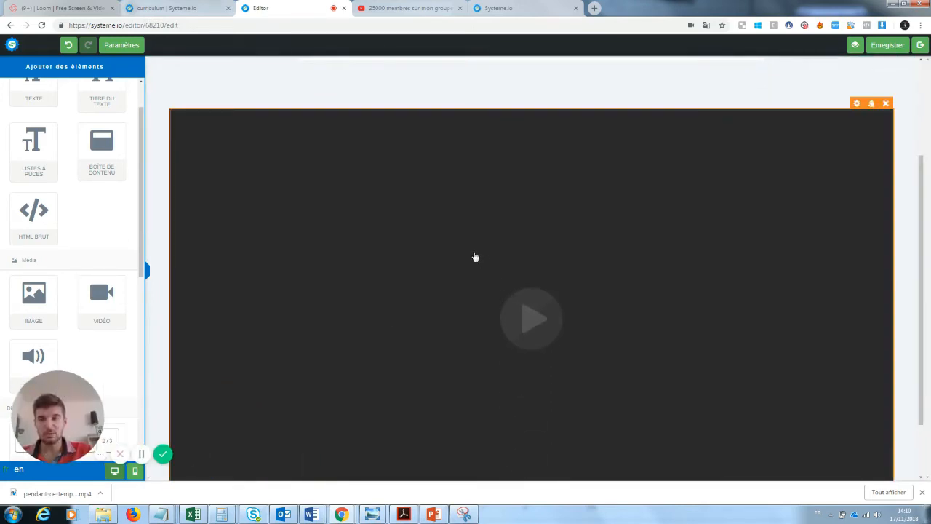
{"action": "left_click", "coordinate": [857, 103]}
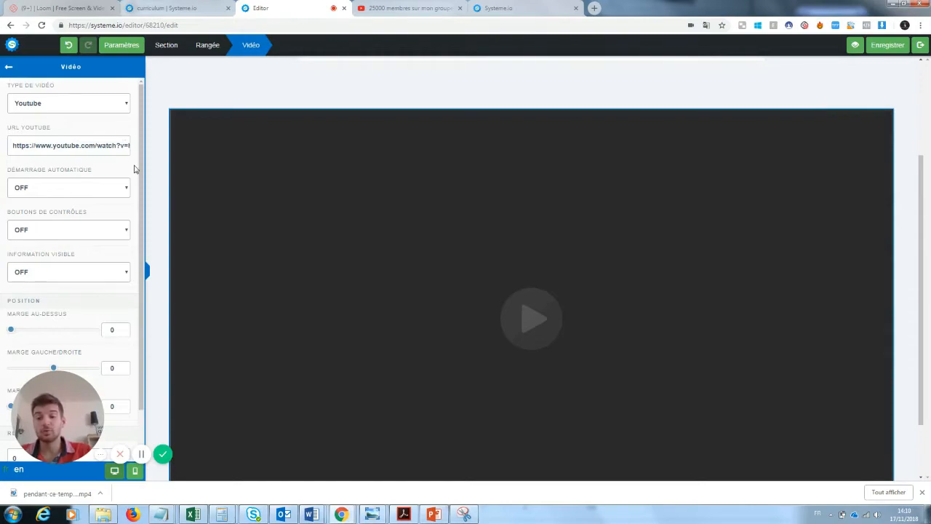
- Replace the video block's YouTube URL with the copied video link and save the chapter
{"action": "left_click", "coordinate": [408, 8]}
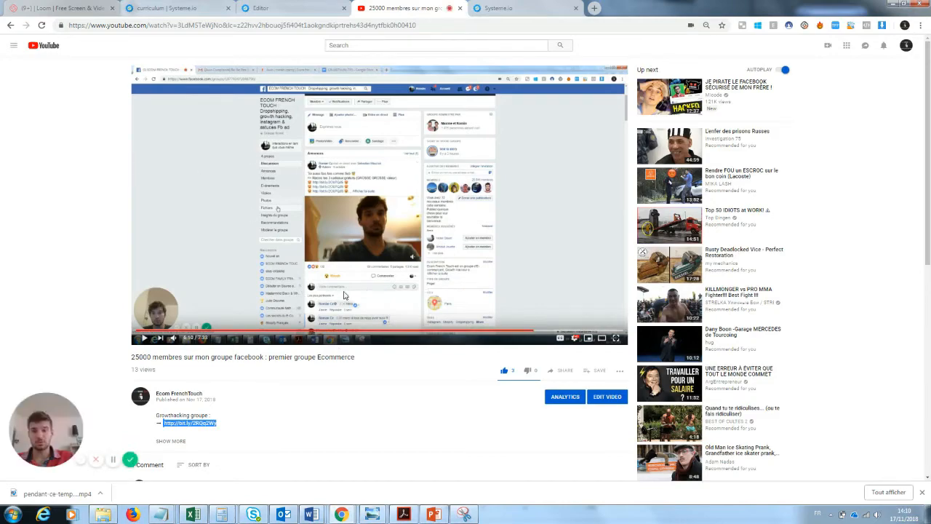
{"action": "left_click", "coordinate": [280, 26]}
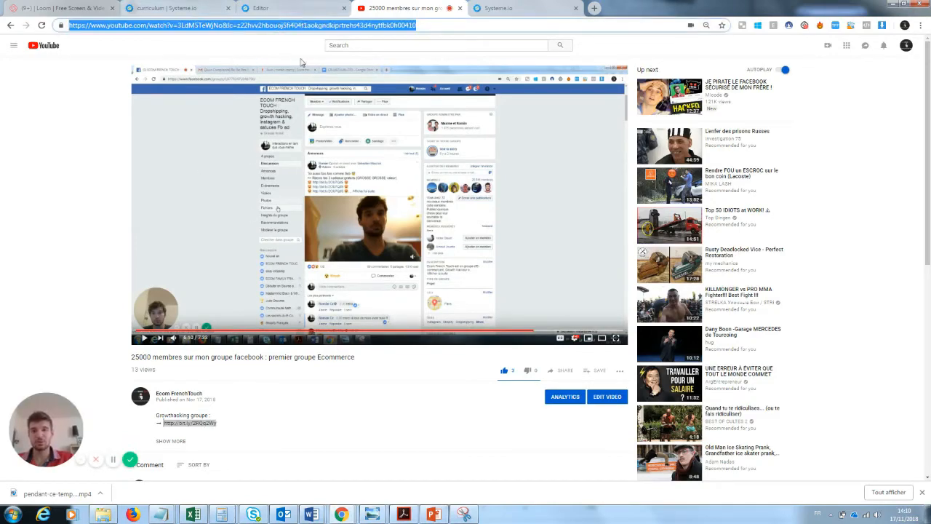
{"action": "left_click", "coordinate": [295, 10]}
{"action": "triple_click", "coordinate": [60, 148]}
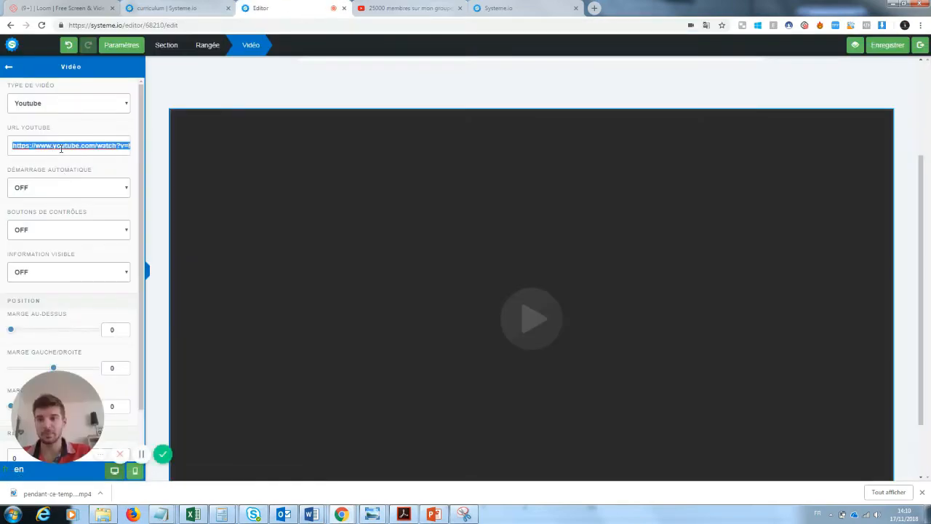
{"action": "key", "text": "BackSpace"}
{"action": "key", "text": "ctrl+v"}
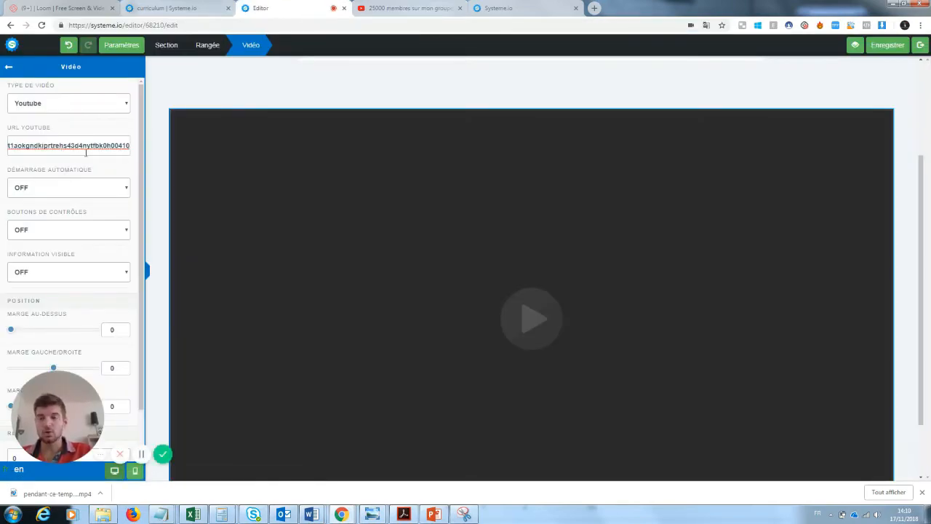
{"action": "left_click", "coordinate": [895, 43]}
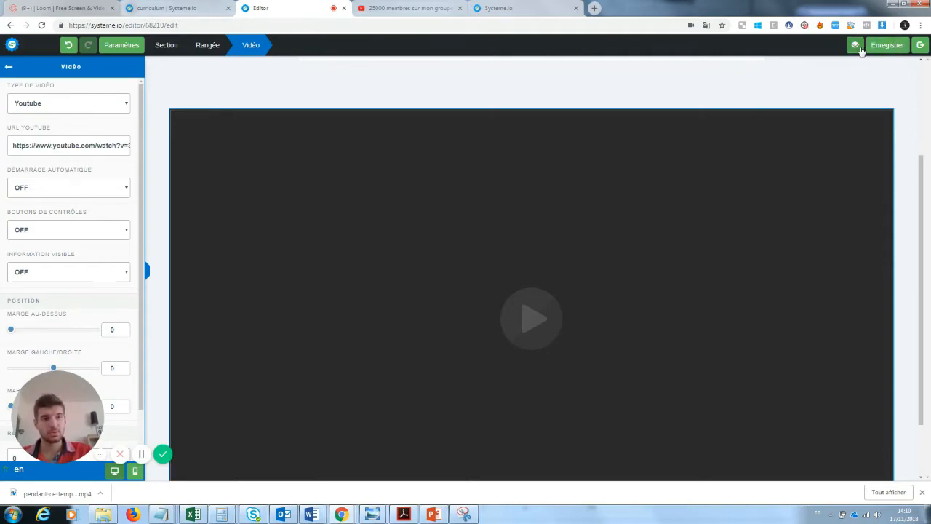
- Preview Chapitre 1 to check the embedded YouTube video, then close the preview
{"action": "left_click", "coordinate": [920, 45]}
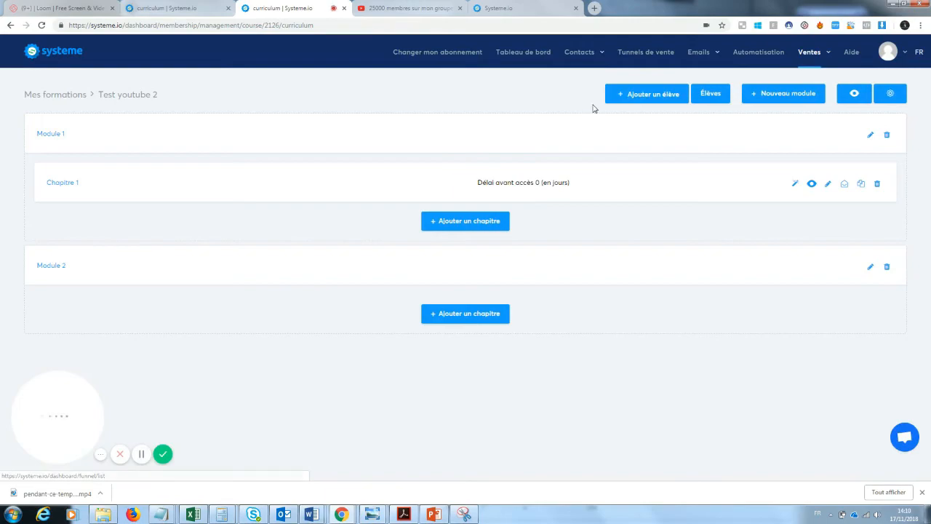
{"action": "left_click", "coordinate": [813, 185]}
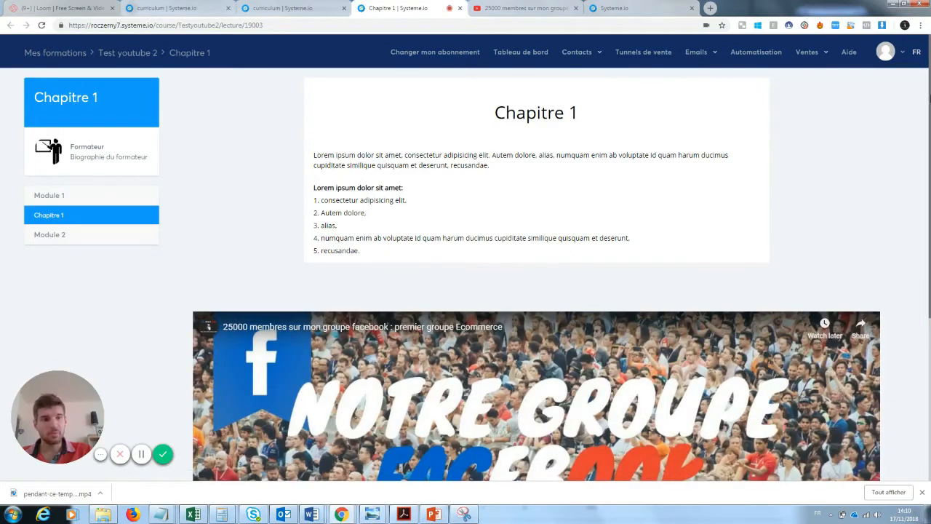
{"action": "mouse_move", "coordinate": [929, 95]}
{"action": "left_mouse_down"}
{"action": "mouse_move", "coordinate": [925, 255]}
{"action": "mouse_move", "coordinate": [922, 91]}
{"action": "left_mouse_up"}
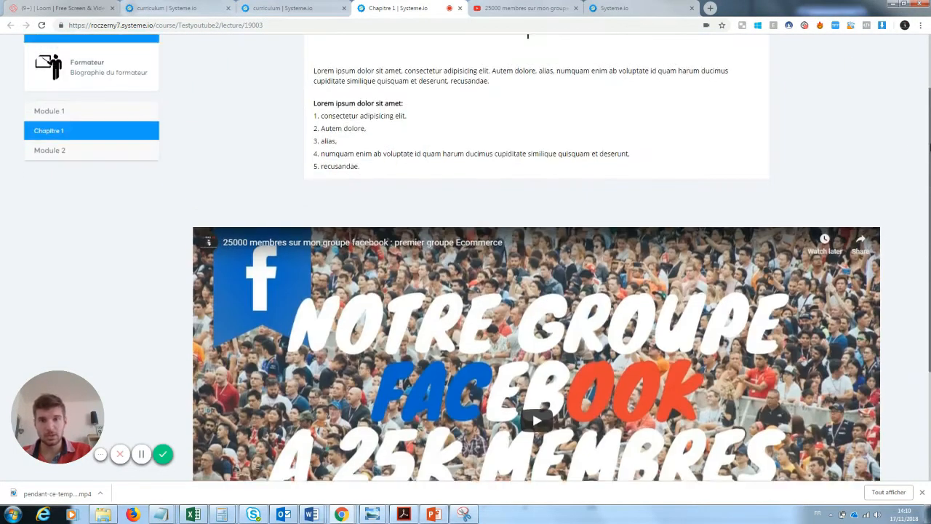
{"action": "left_click", "coordinate": [460, 8]}
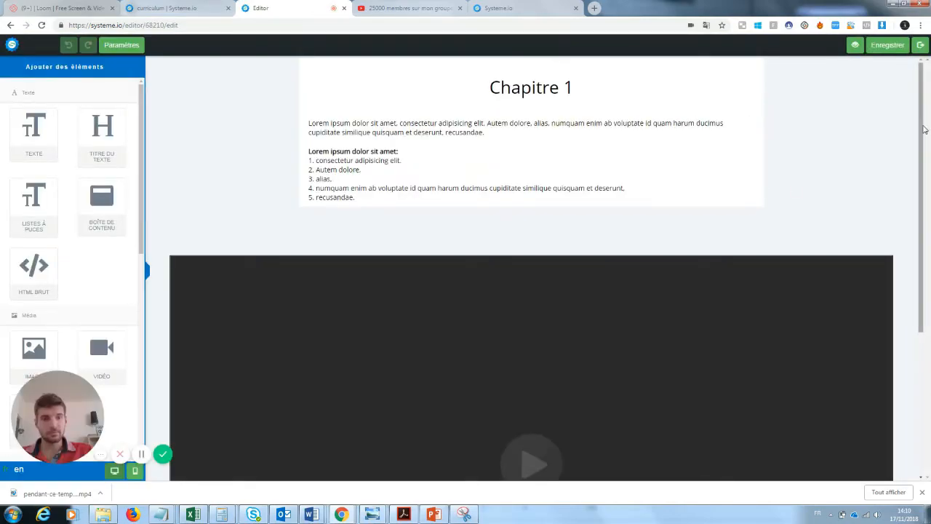
- Drag a BOUTON element from the Formulaire section onto the page below the video
{"action": "left_click_drag", "start_coordinate": [924, 130], "coordinate": [916, 245]}
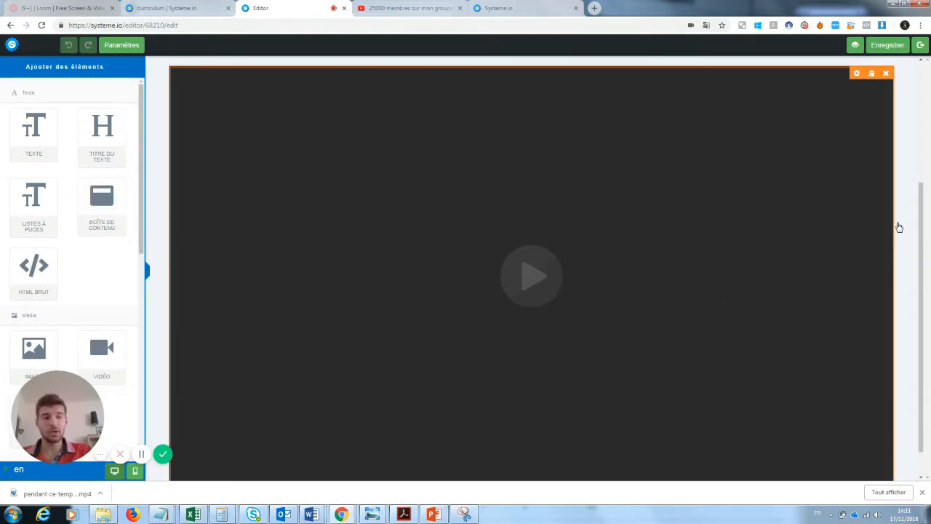
{"action": "left_click_drag", "start_coordinate": [923, 224], "coordinate": [927, 283]}
{"action": "left_click_drag", "start_coordinate": [55, 405], "coordinate": [209, 417]}
{"action": "scroll", "coordinate": [136, 322], "scroll_direction": "down", "scroll_amount": 3}
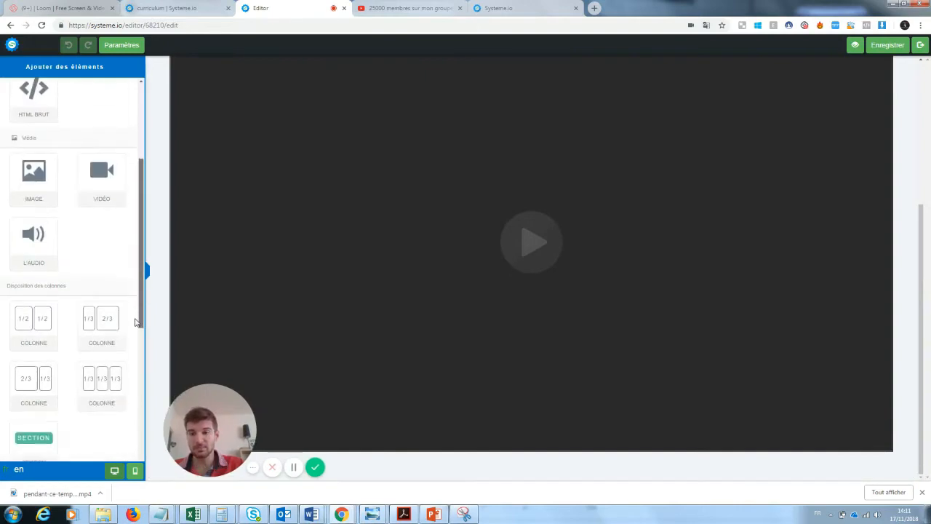
{"action": "scroll", "coordinate": [136, 323], "scroll_direction": "down", "scroll_amount": 3}
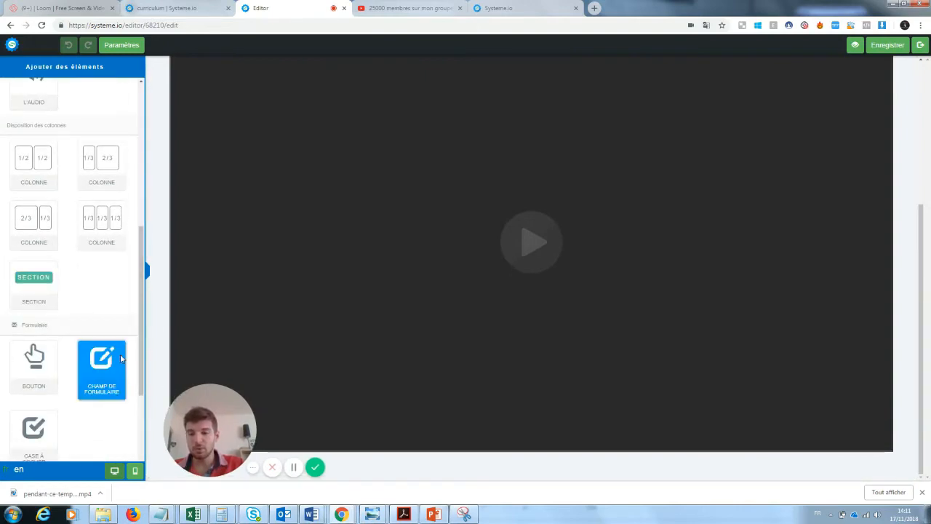
{"action": "left_click_drag", "start_coordinate": [29, 354], "coordinate": [451, 462]}
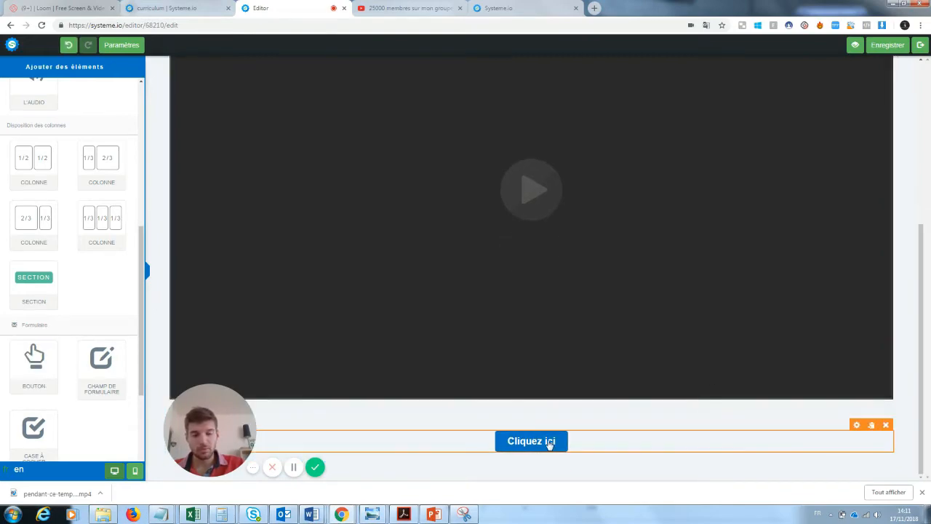
- Label the button 'Fichier PDF' and set its action to 'Rediriger vers une page'
{"action": "left_click", "coordinate": [542, 445]}
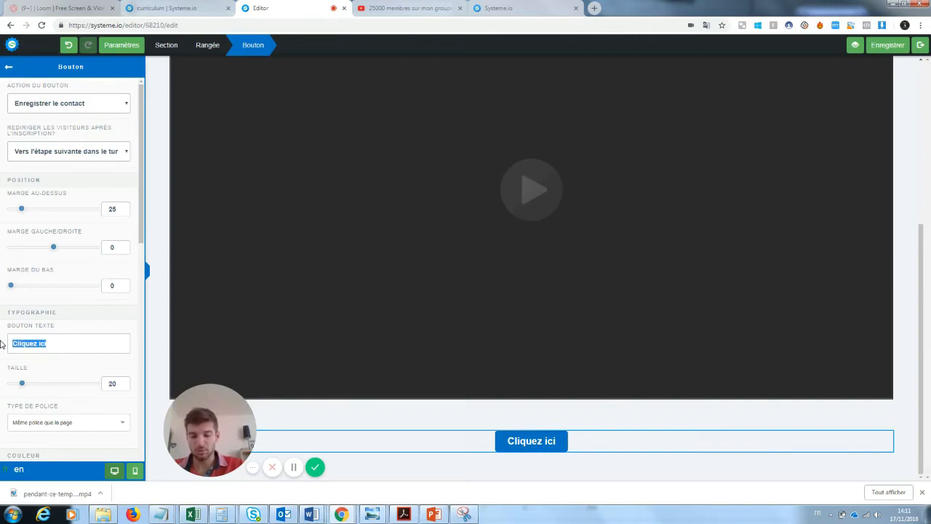
{"action": "type", "text": "Fichier PDf"}
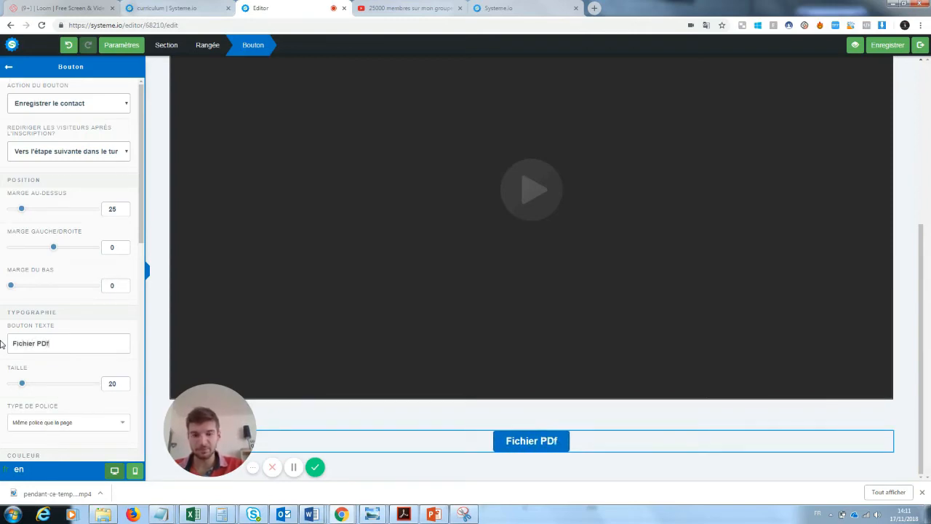
{"action": "key", "text": "BackSpace"}
{"action": "type", "text": "F"}
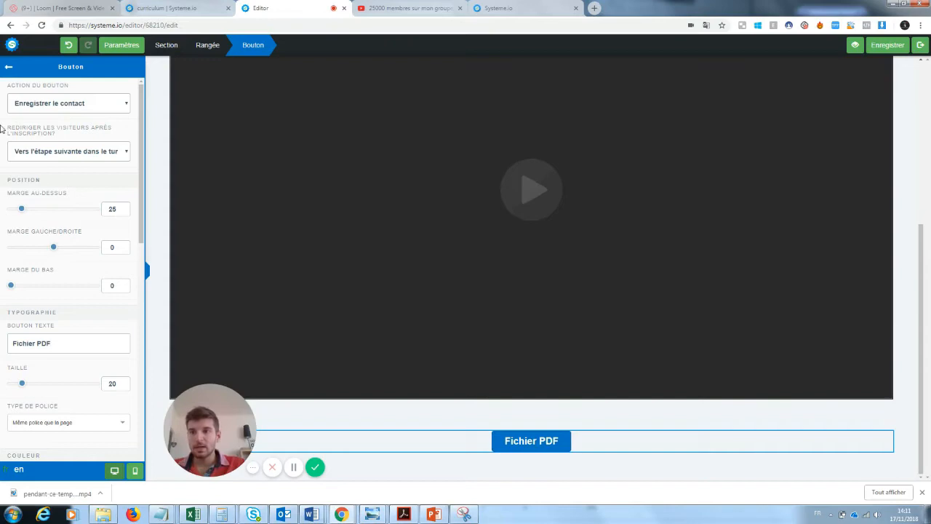
{"action": "left_click", "coordinate": [60, 106]}
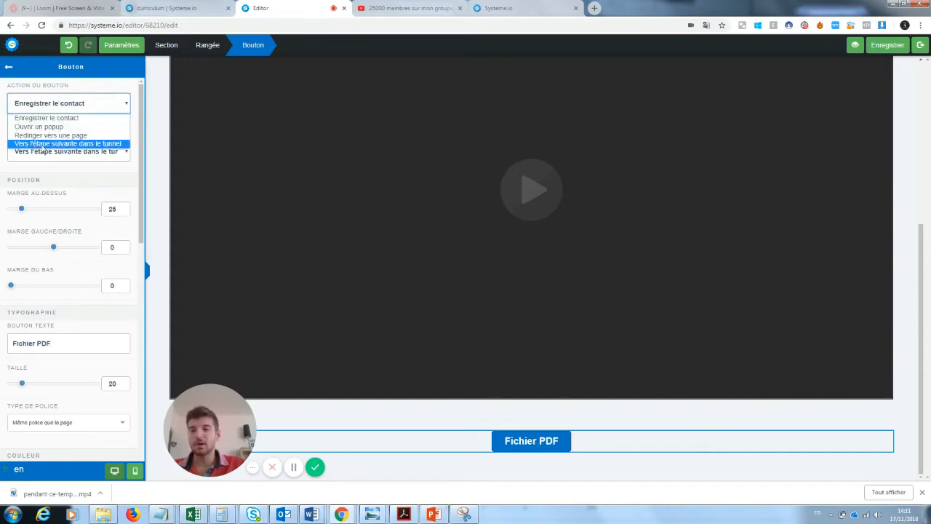
{"action": "left_click", "coordinate": [60, 135]}
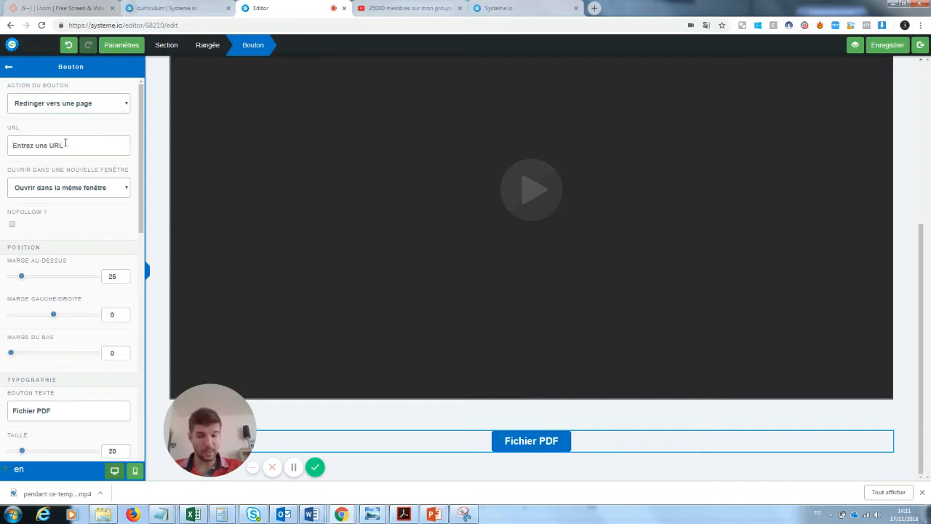
{"action": "left_click", "coordinate": [122, 48]}
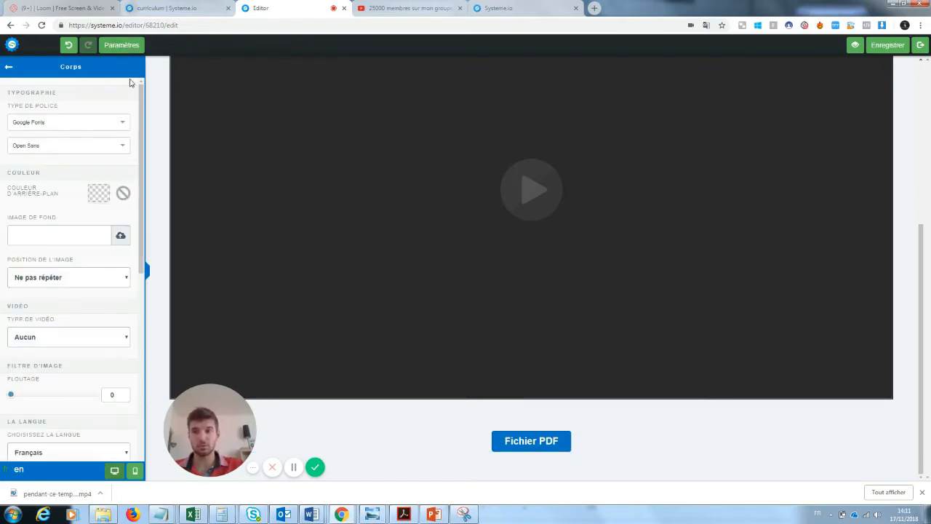
{"action": "left_click", "coordinate": [124, 50]}
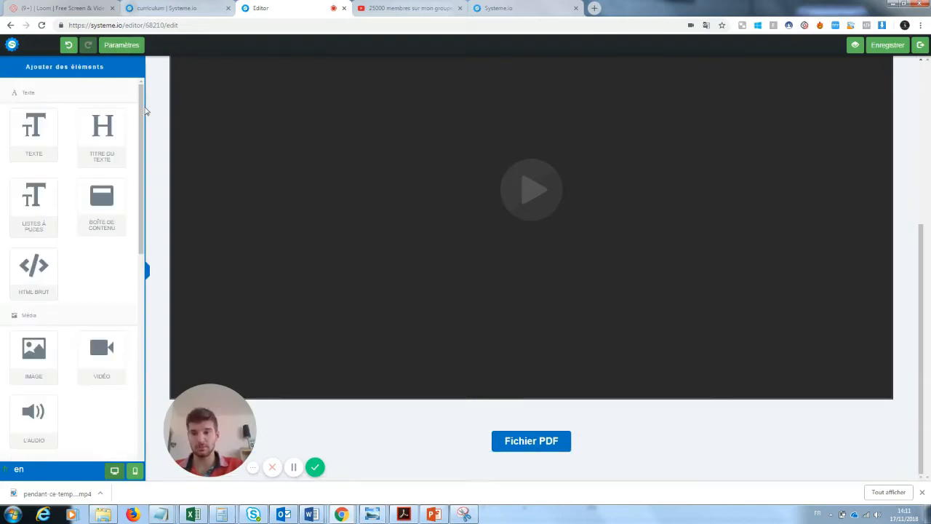
- Add a 1/3-2/3 column row below the Fichier PDF button
{"action": "scroll", "coordinate": [129, 223], "scroll_direction": "down", "scroll_amount": 3}
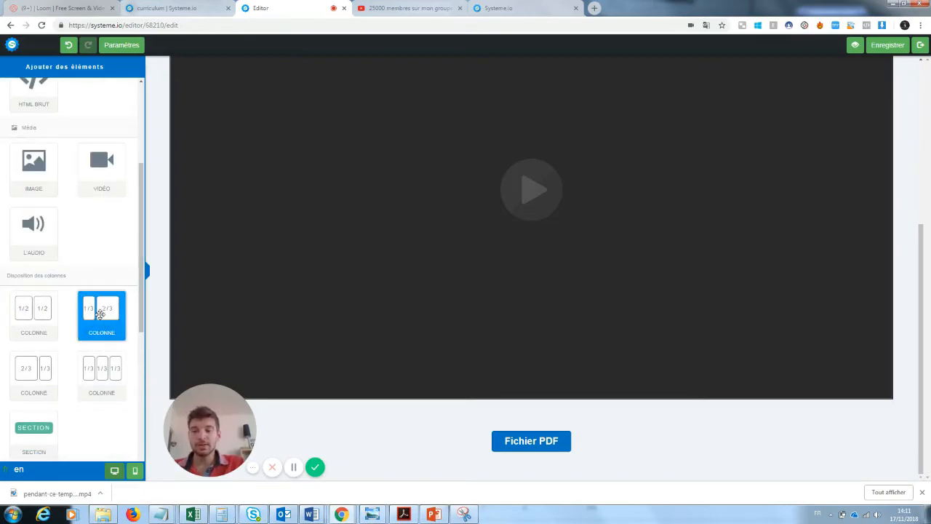
{"action": "scroll", "coordinate": [124, 266], "scroll_direction": "down", "scroll_amount": 3}
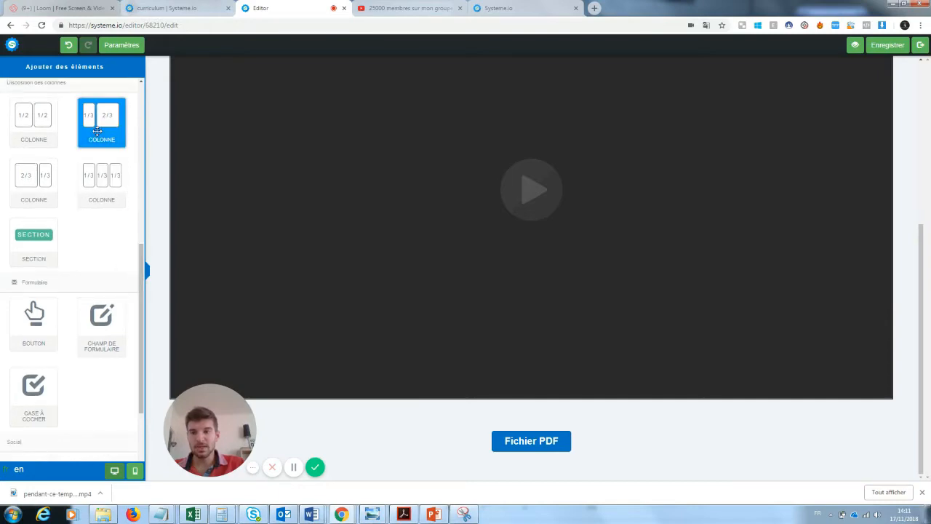
{"action": "left_click_drag", "start_coordinate": [97, 131], "coordinate": [447, 470]}
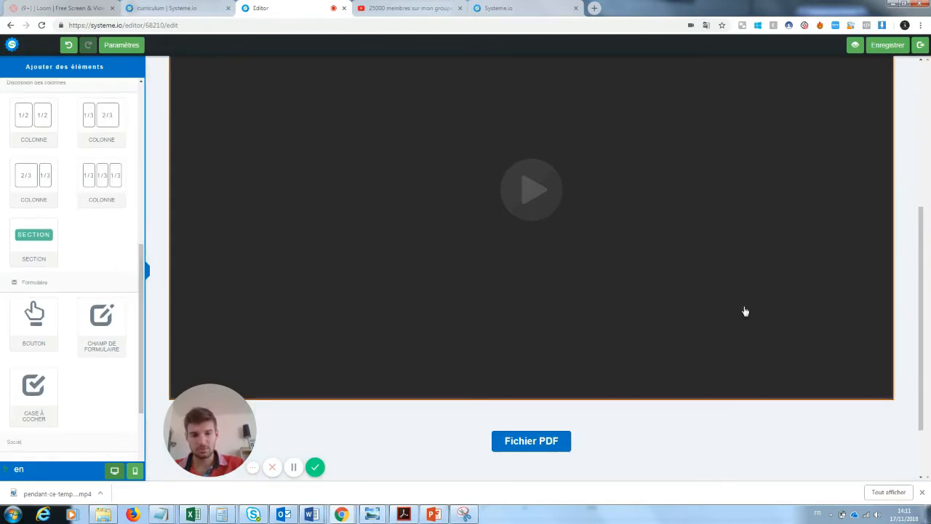
{"action": "left_click_drag", "start_coordinate": [920, 222], "coordinate": [925, 320]}
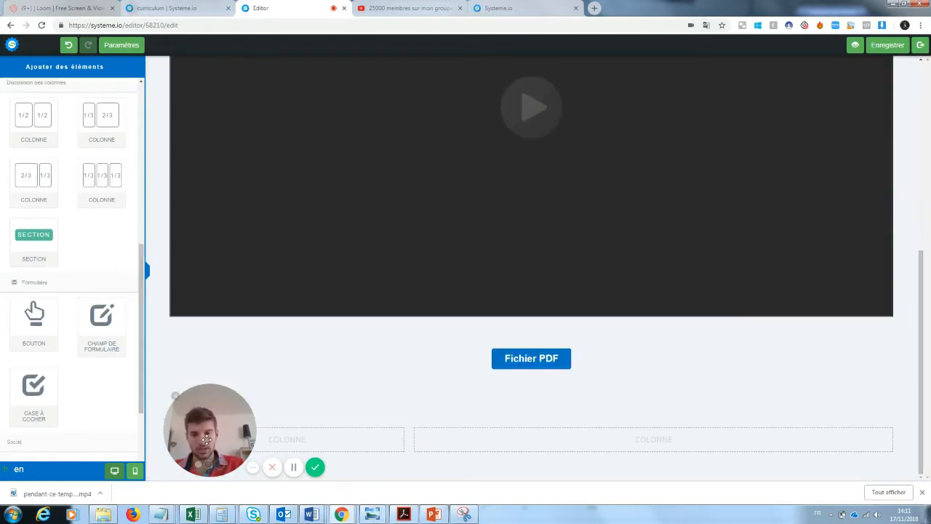
{"action": "left_click_drag", "start_coordinate": [207, 440], "coordinate": [211, 285]}
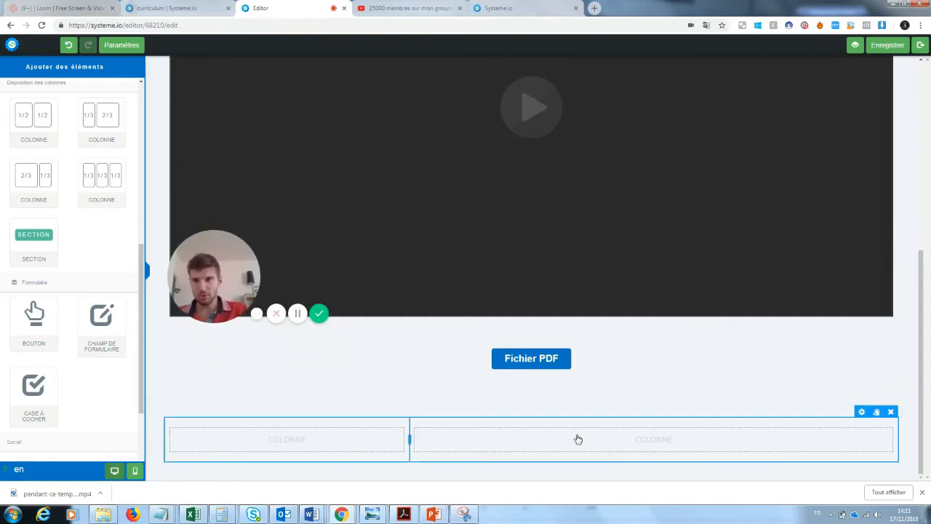
{"action": "left_click_drag", "start_coordinate": [142, 270], "coordinate": [146, 106]}
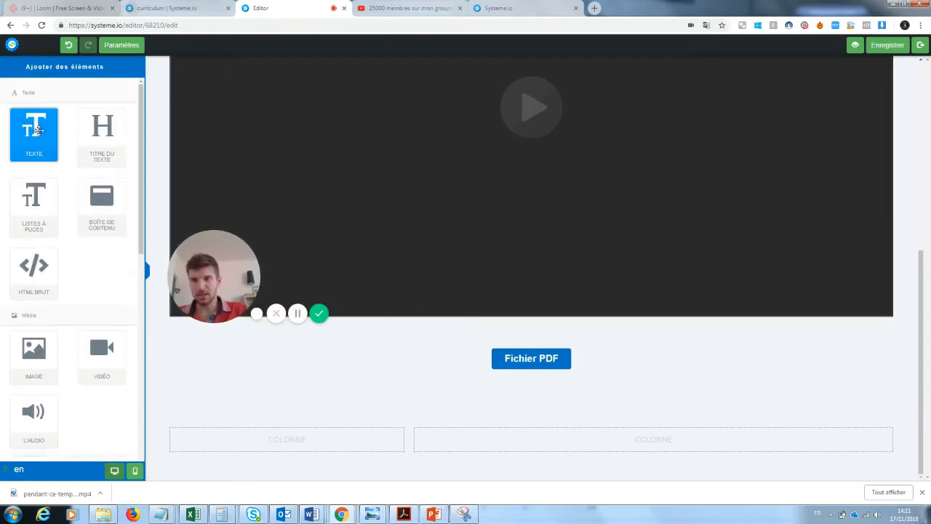
- Put a Texte block in the left column and a Vidéo block in the right column
{"action": "left_click_drag", "start_coordinate": [34, 131], "coordinate": [248, 439]}
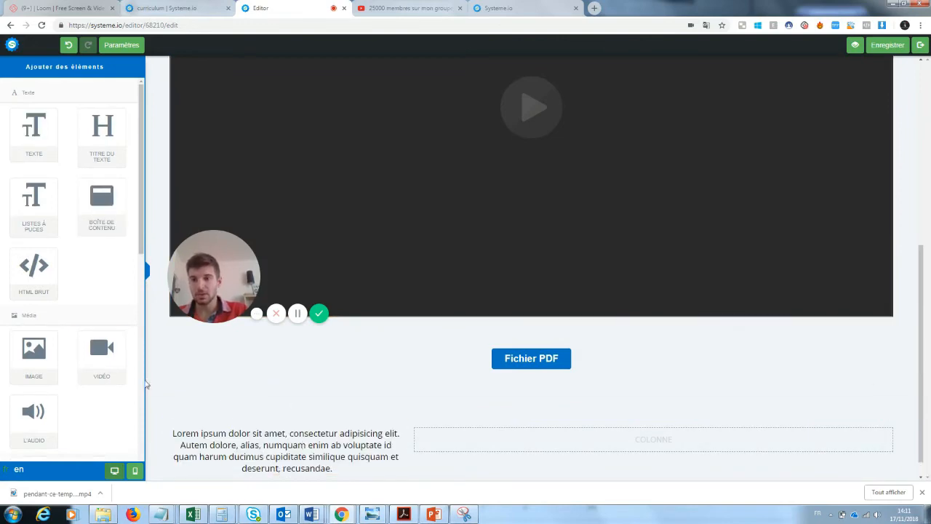
{"action": "left_click_drag", "start_coordinate": [102, 353], "coordinate": [590, 441]}
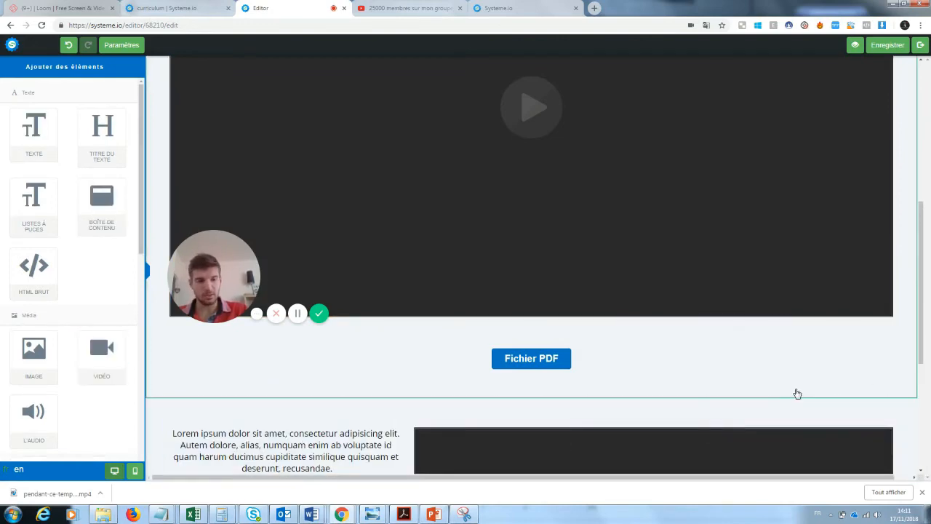
{"action": "scroll", "coordinate": [909, 381], "scroll_direction": "down", "scroll_amount": 4}
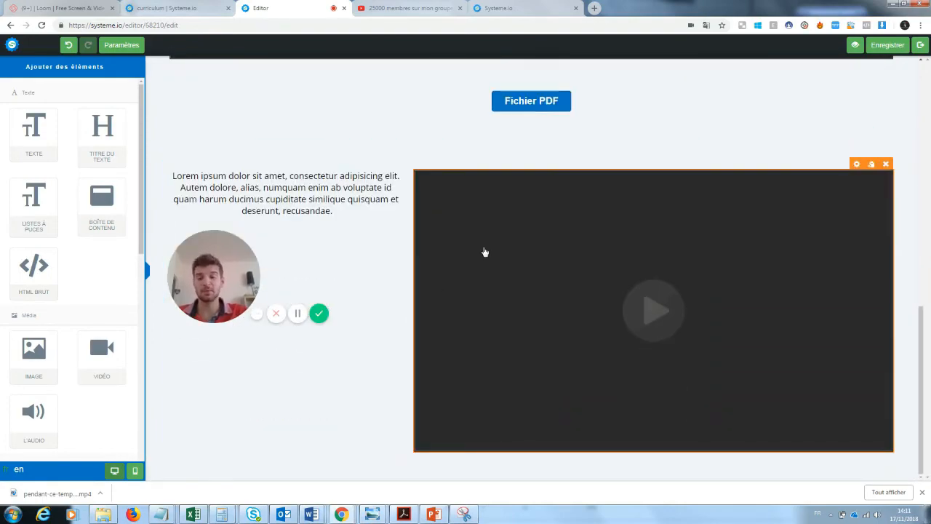
{"action": "left_click_drag", "start_coordinate": [232, 245], "coordinate": [234, 321]}
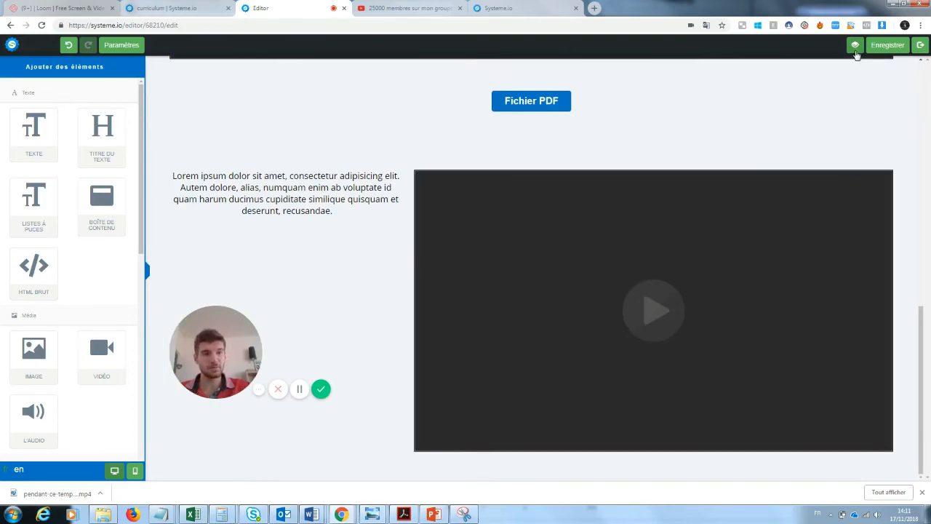
- Preview the chapter page, then exit to the Test youtube 2 course curriculum
{"action": "left_click", "coordinate": [855, 45]}
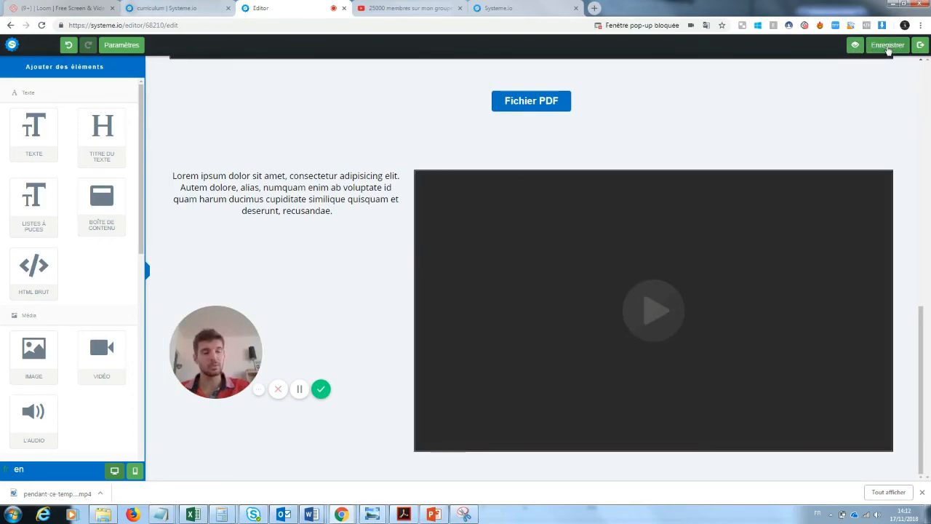
{"action": "left_click", "coordinate": [920, 45]}
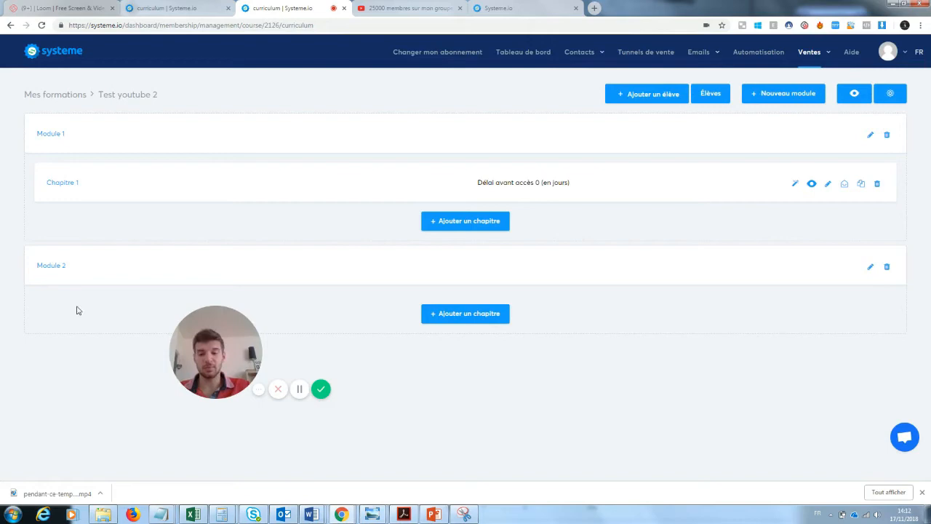
{"action": "left_click_drag", "start_coordinate": [210, 357], "coordinate": [69, 433]}
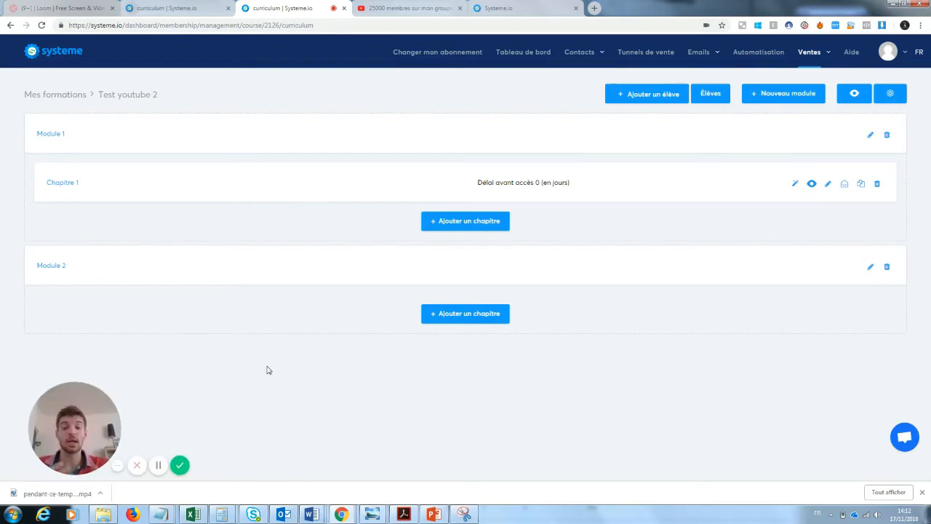
{"action": "left_click", "coordinate": [659, 94]}
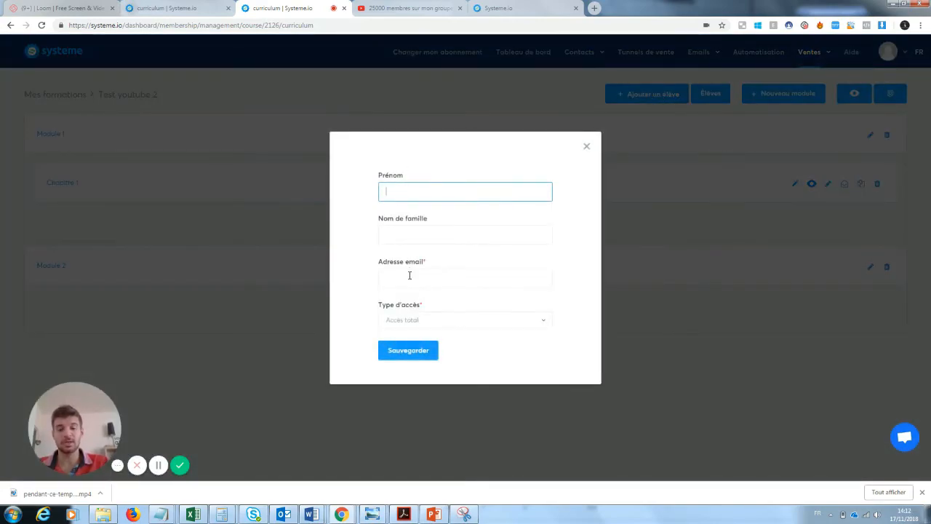
{"action": "left_click", "coordinate": [588, 148]}
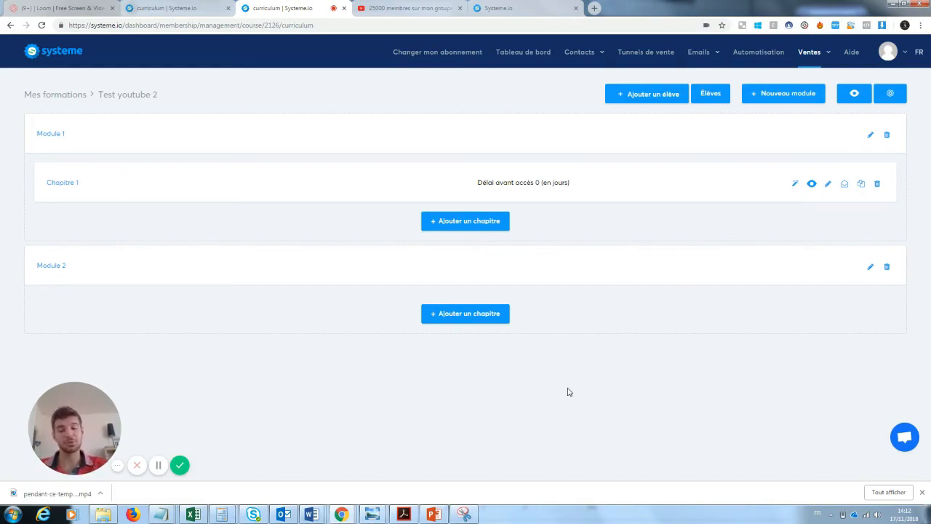
{"action": "left_click", "coordinate": [181, 463]}
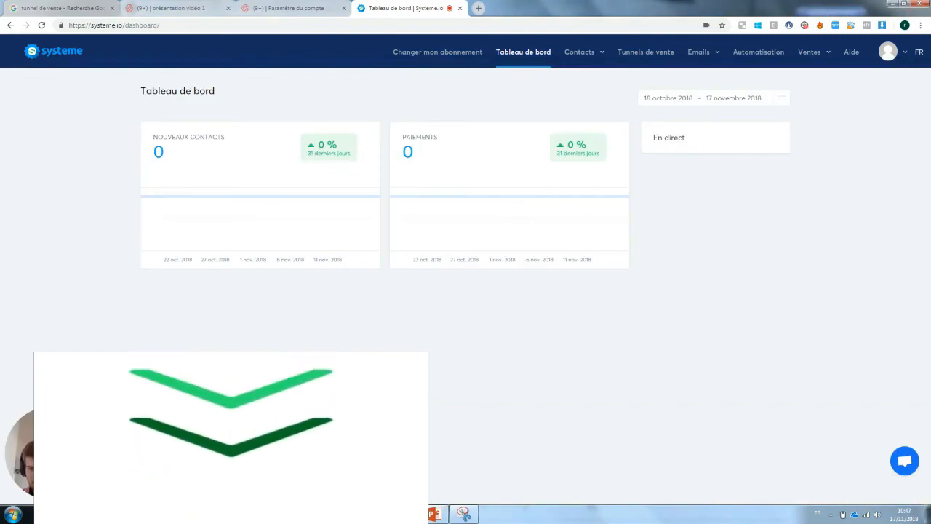